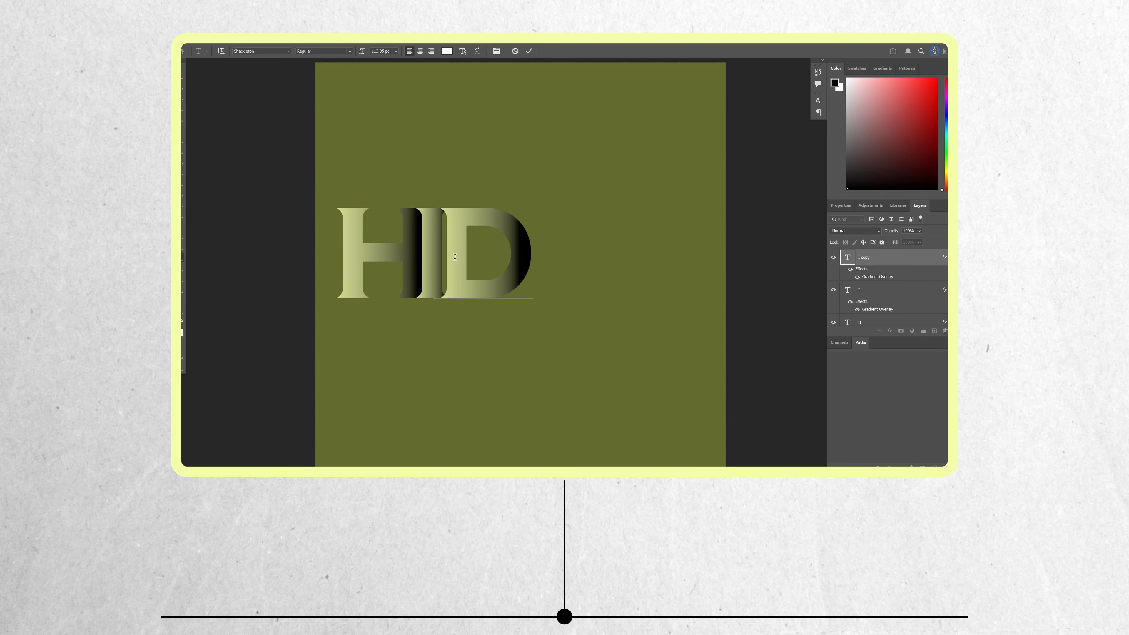
key("v")
left_click_drag(514, 244, 582, 244)
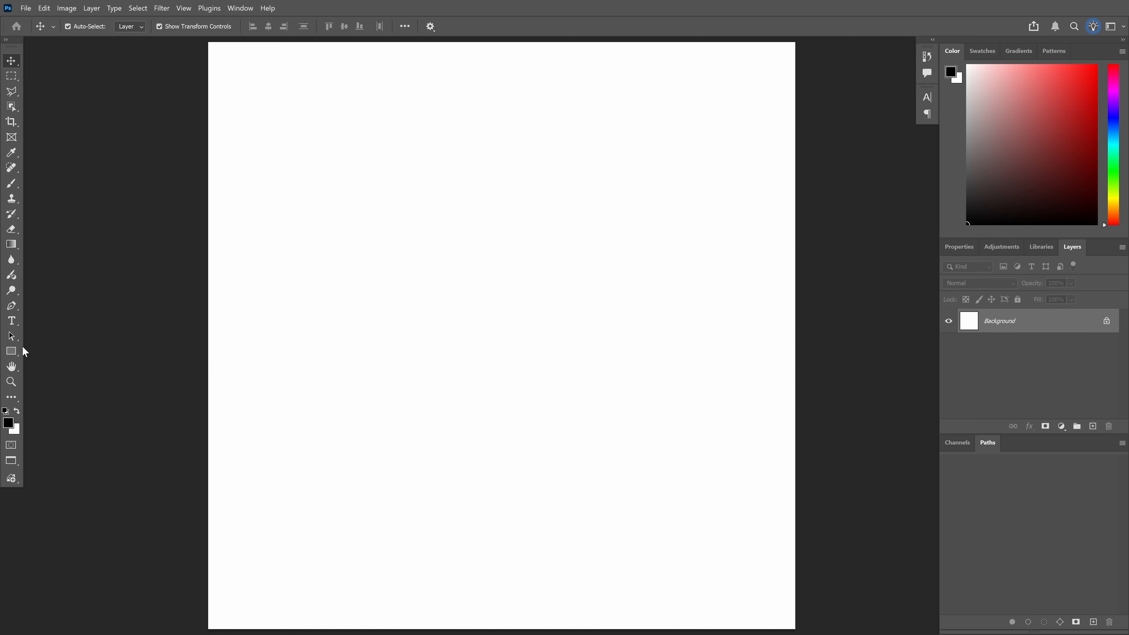
- Create a 1500 × 1500 px rectangle and move it so it covers the whole canvas
left_click(11, 351)
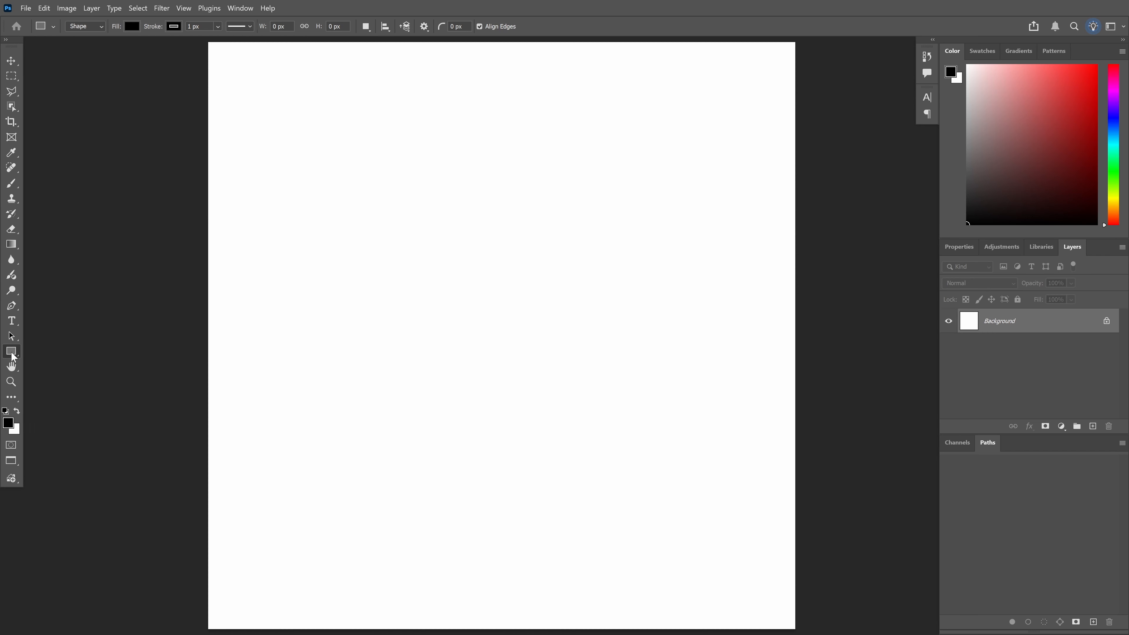
left_click(434, 258)
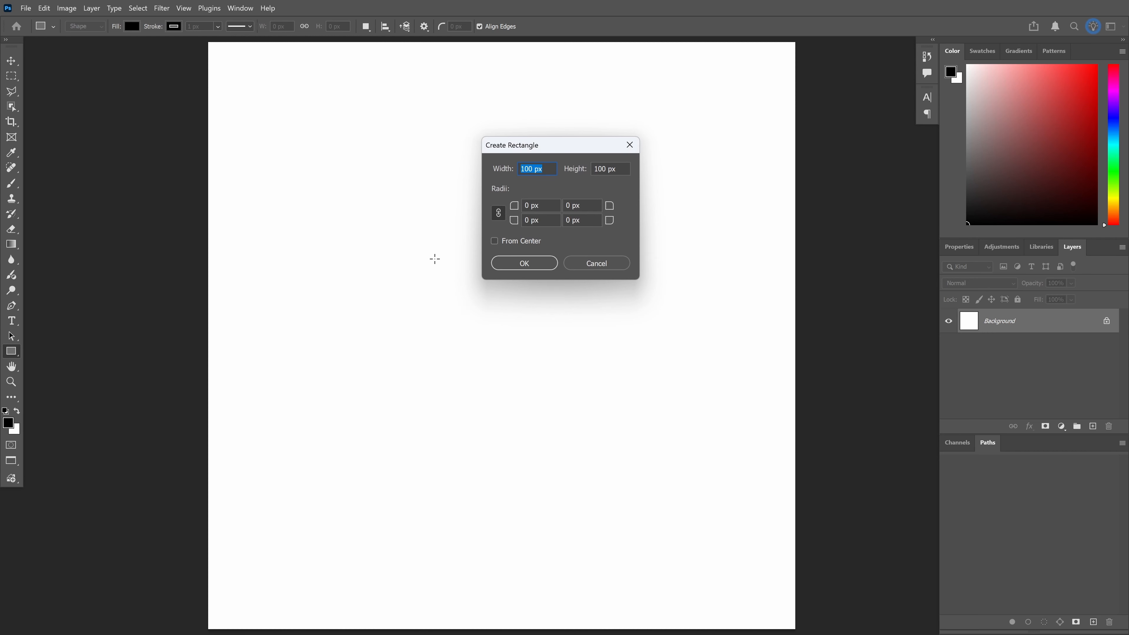
type("1500")
key("Tab")
type("1")
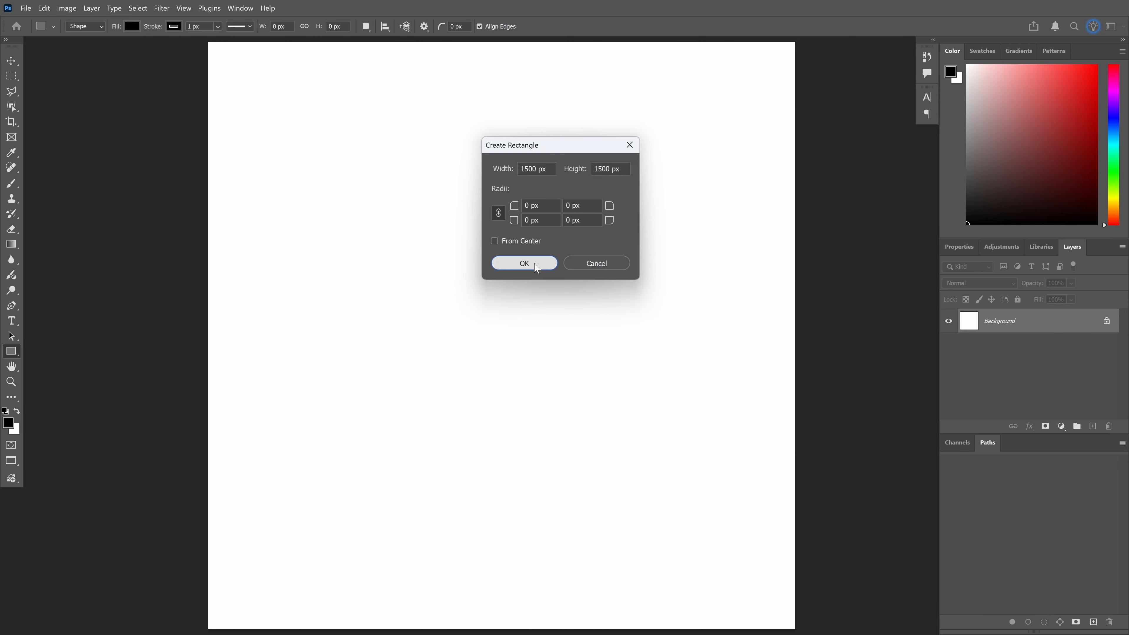
left_click(524, 263)
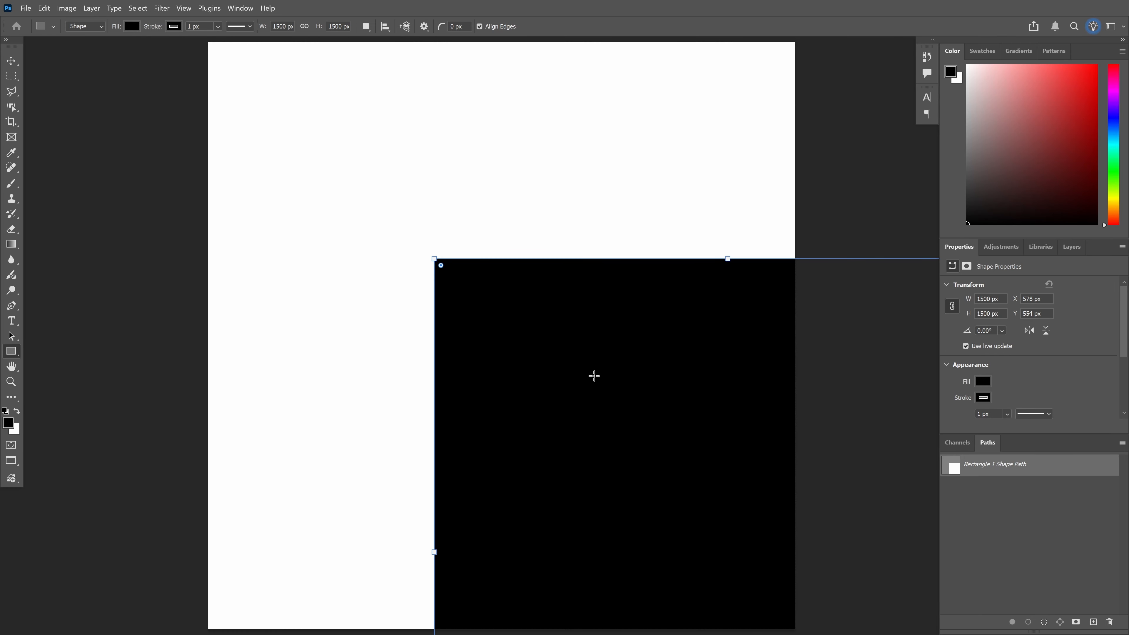
key("v")
left_click_drag(675, 433, 452, 227)
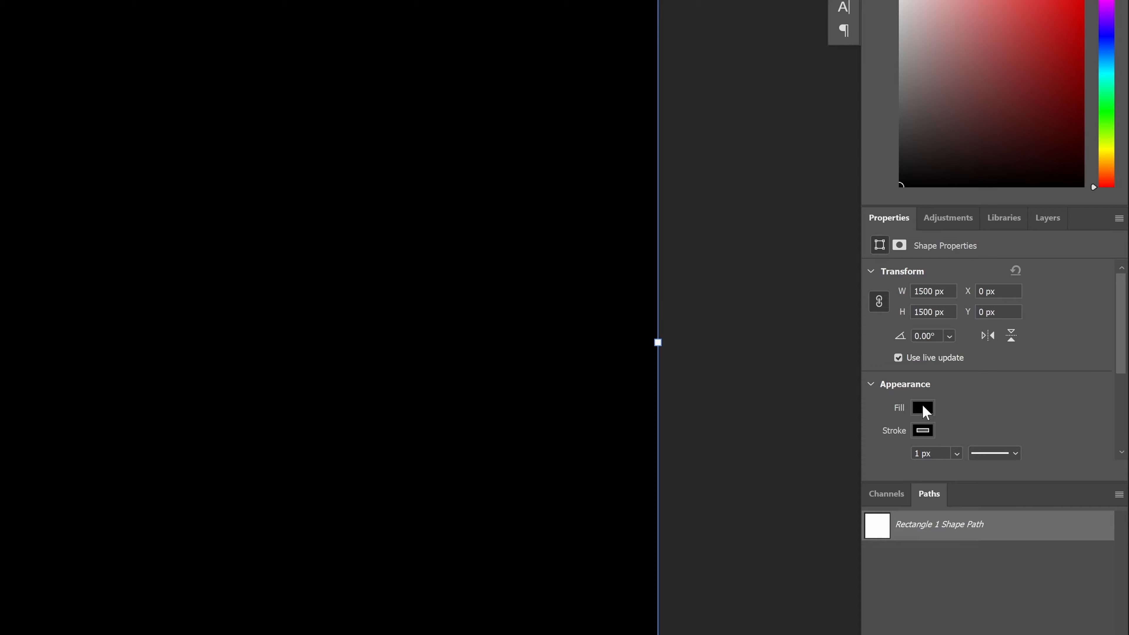
- Fill the rectangle with the solid colour #636b2f and lock its layer
left_click(923, 408)
left_click(1089, 438)
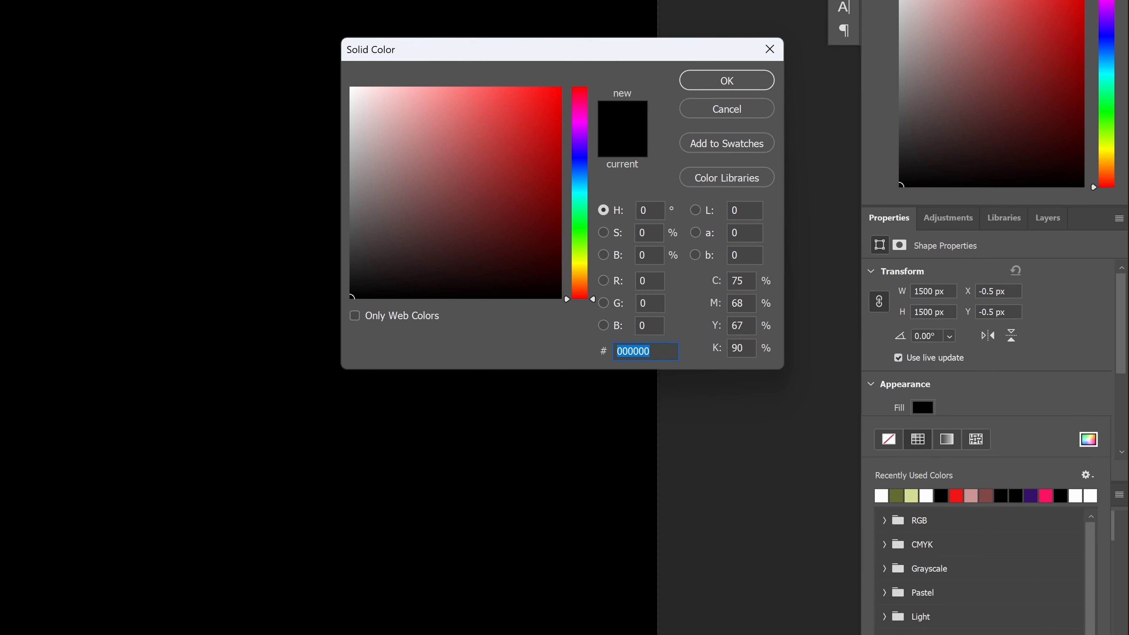
type("636b2f")
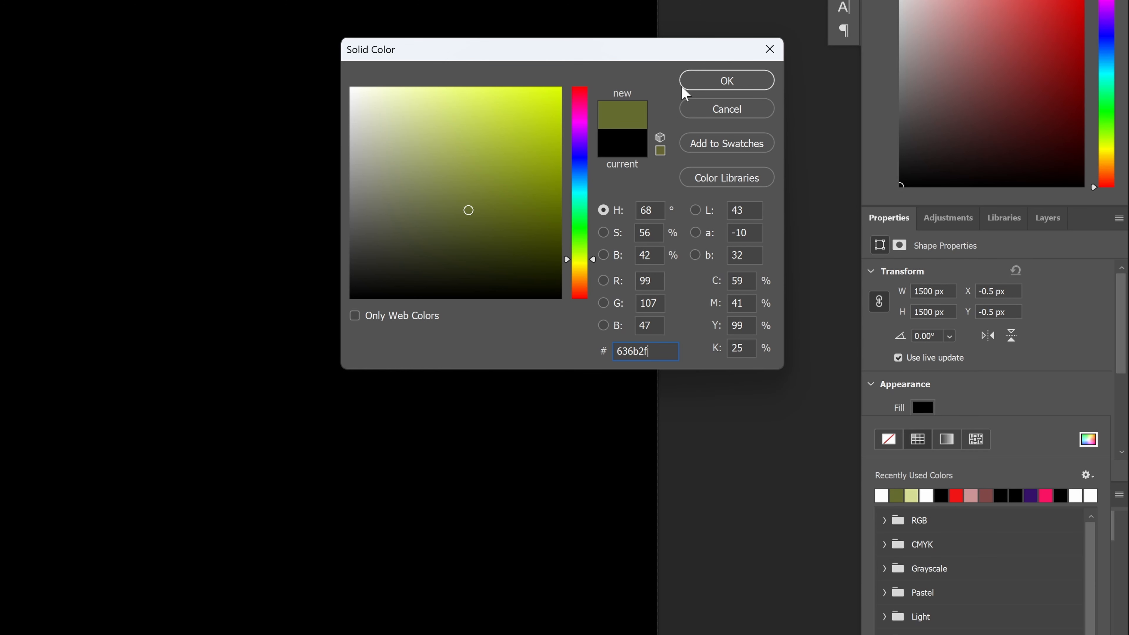
left_click(726, 81)
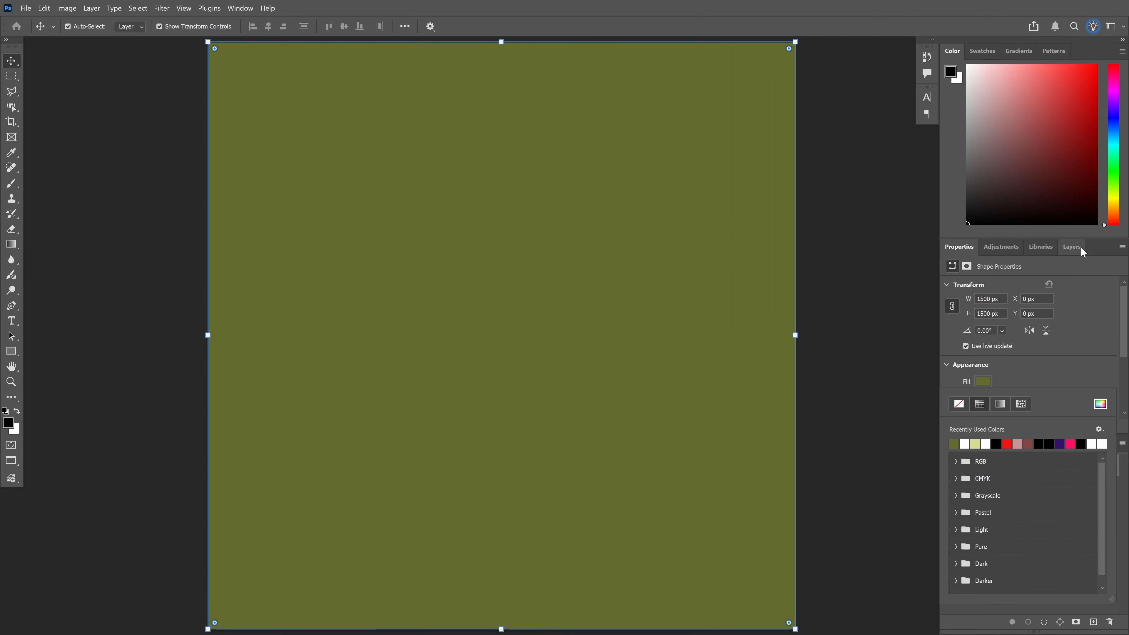
left_click(1080, 246)
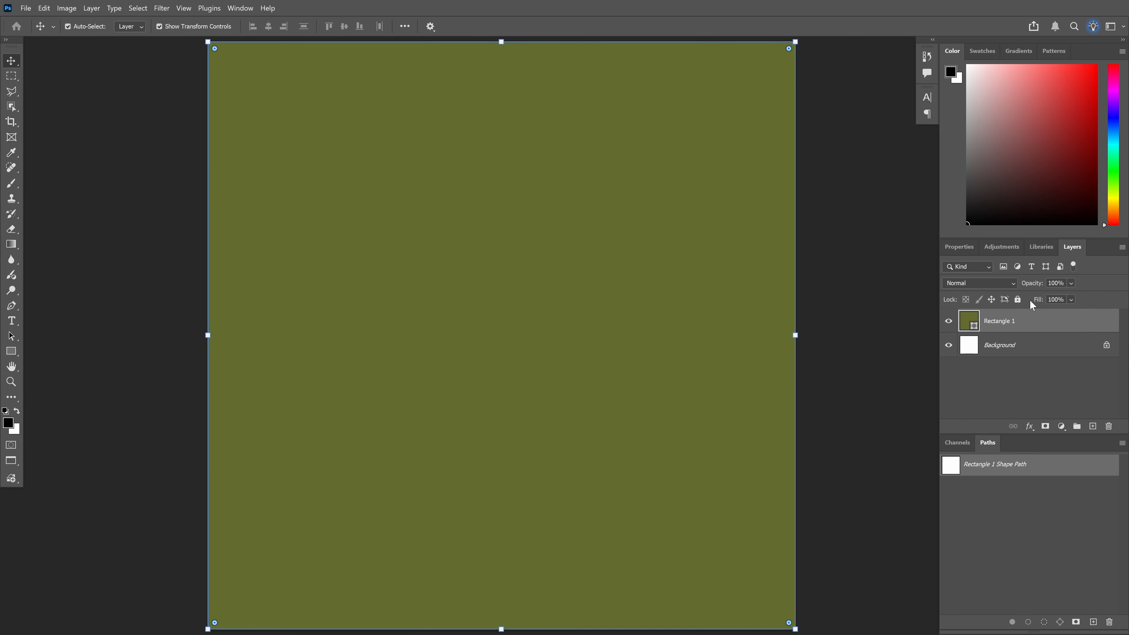
left_click(1019, 299)
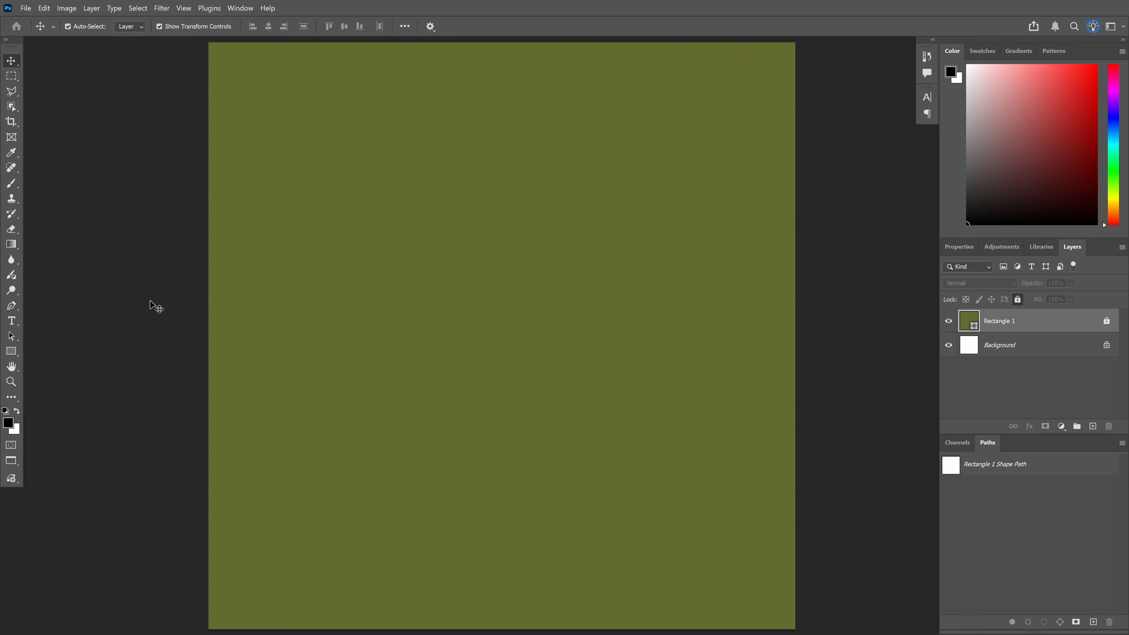
- Add a text layer containing the single letter H on the green background
key("t")
left_click(309, 314)
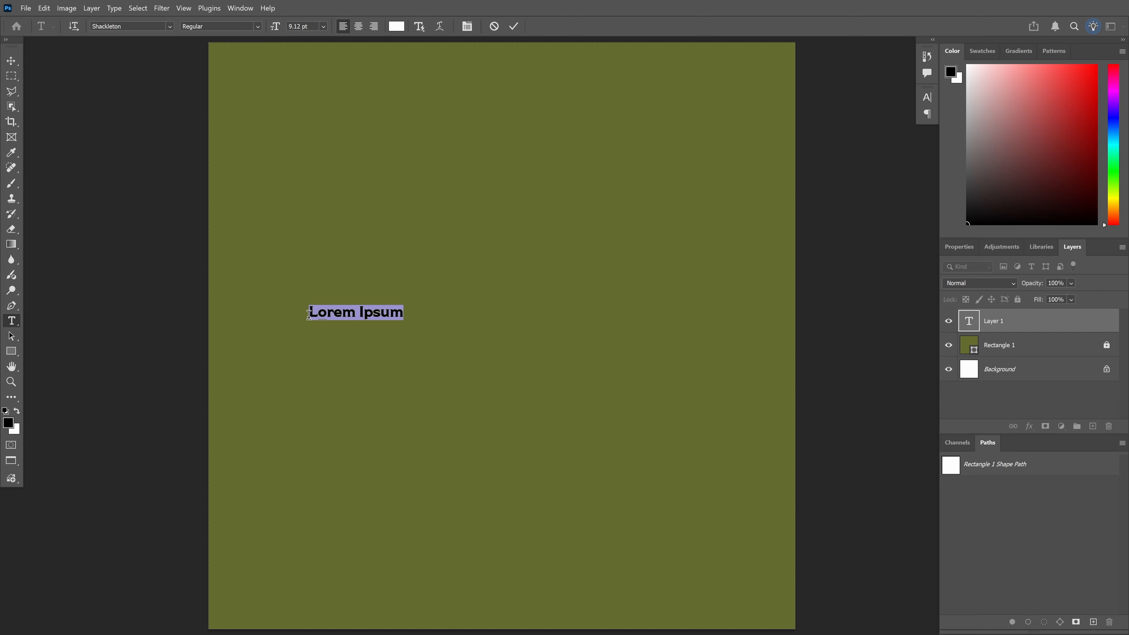
type("H")
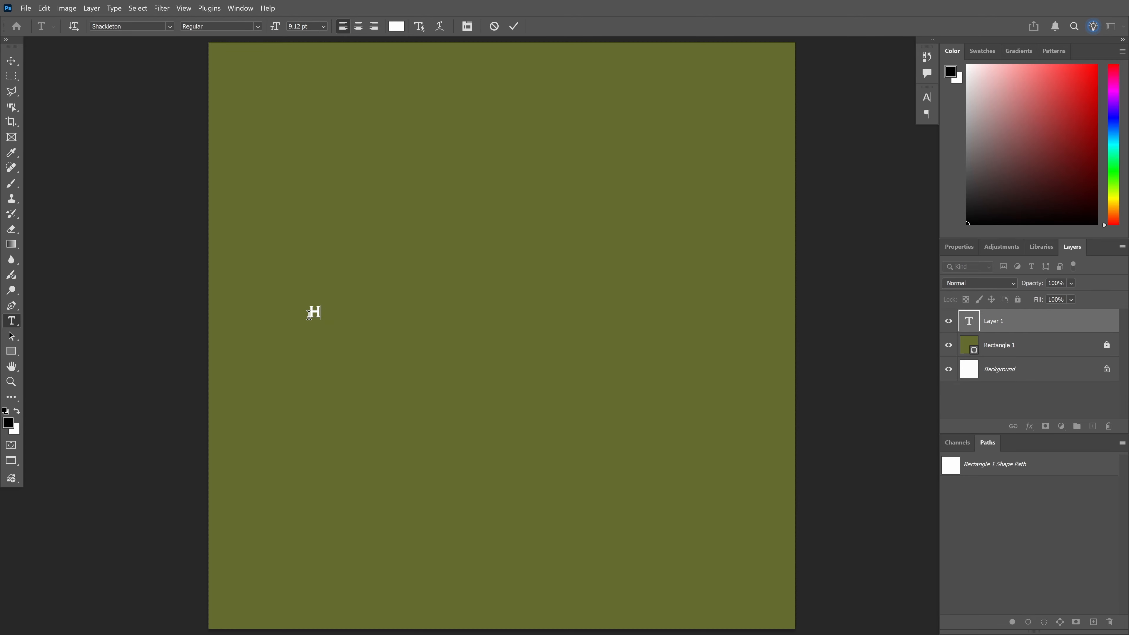
left_click(514, 27)
- Scale the letter H up to about 113 pt and move it near the canvas's left edge, around mid-height
key("ctrl+t")
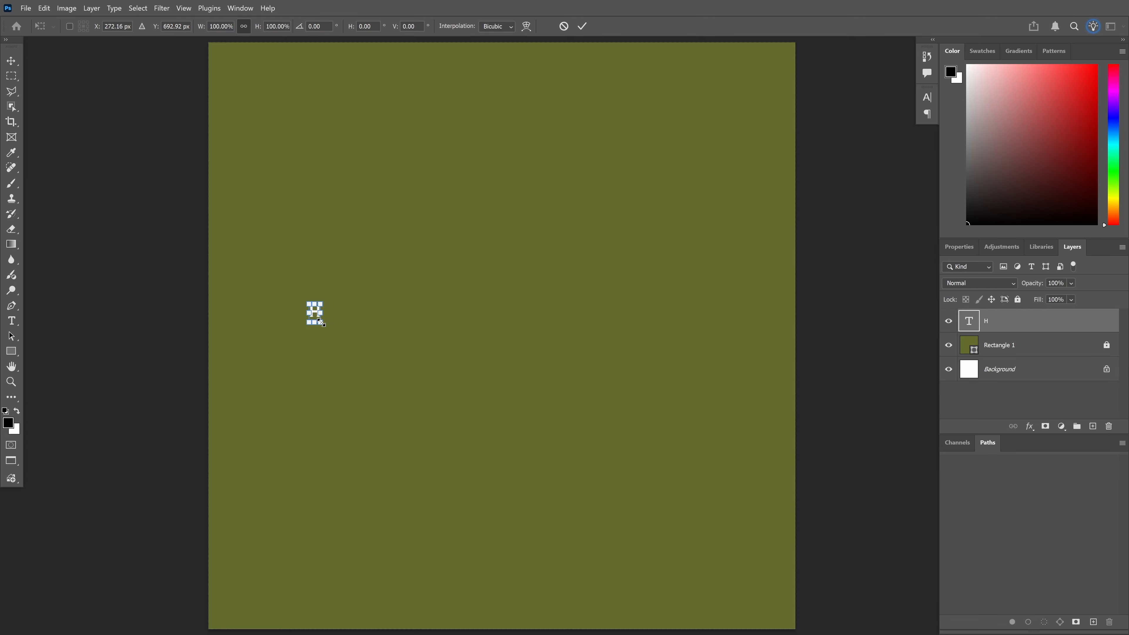
left_click_drag(321, 323, 469, 520)
key("Return")
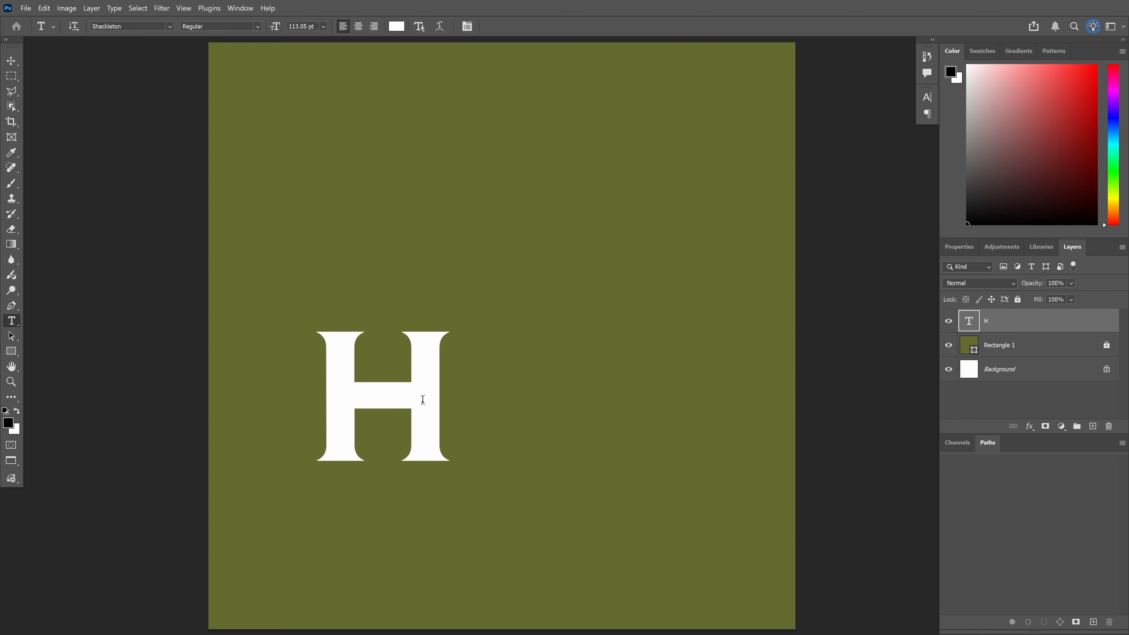
key("v")
left_click_drag(422, 400, 347, 322)
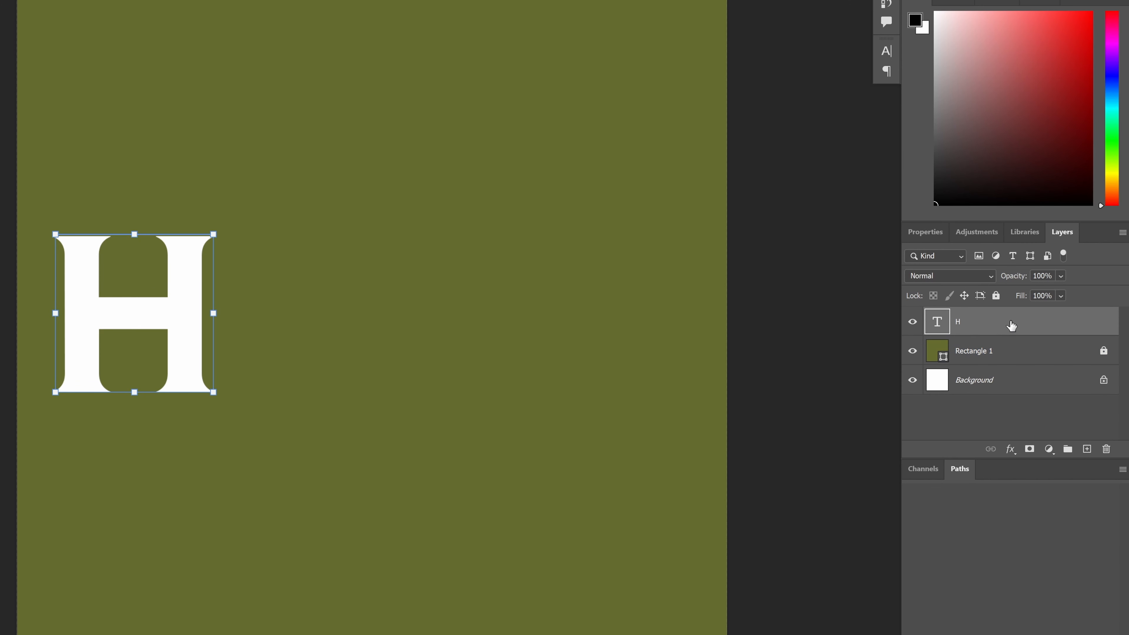
- Add a Gradient Overlay effect to the H layer and bring up its settings, keeping the letter in view
double_click(1011, 325)
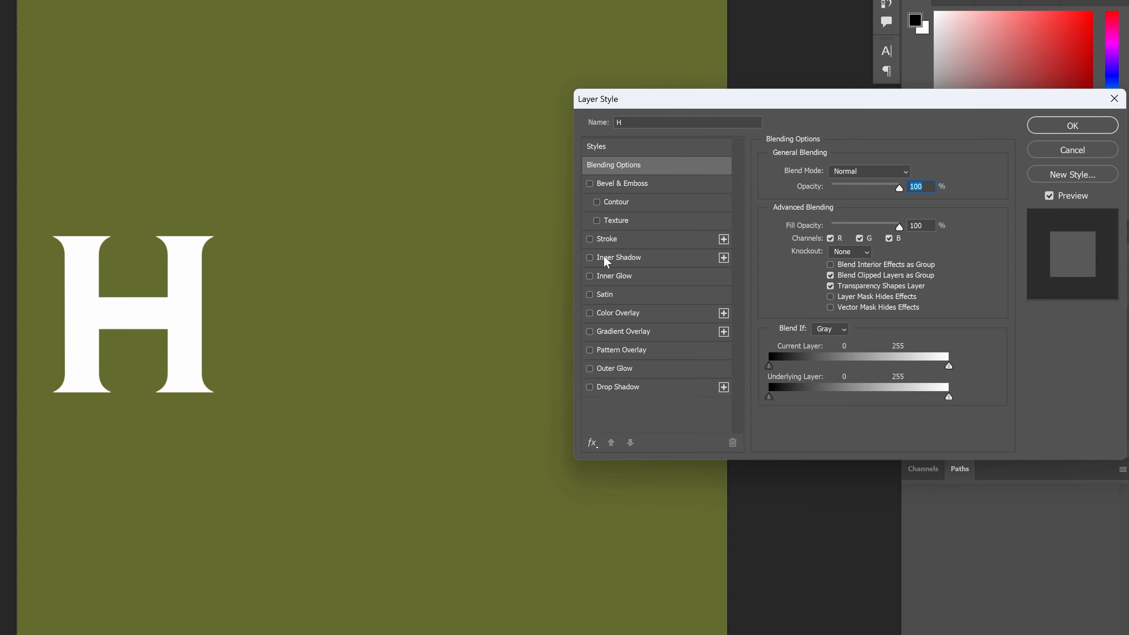
left_click(589, 332)
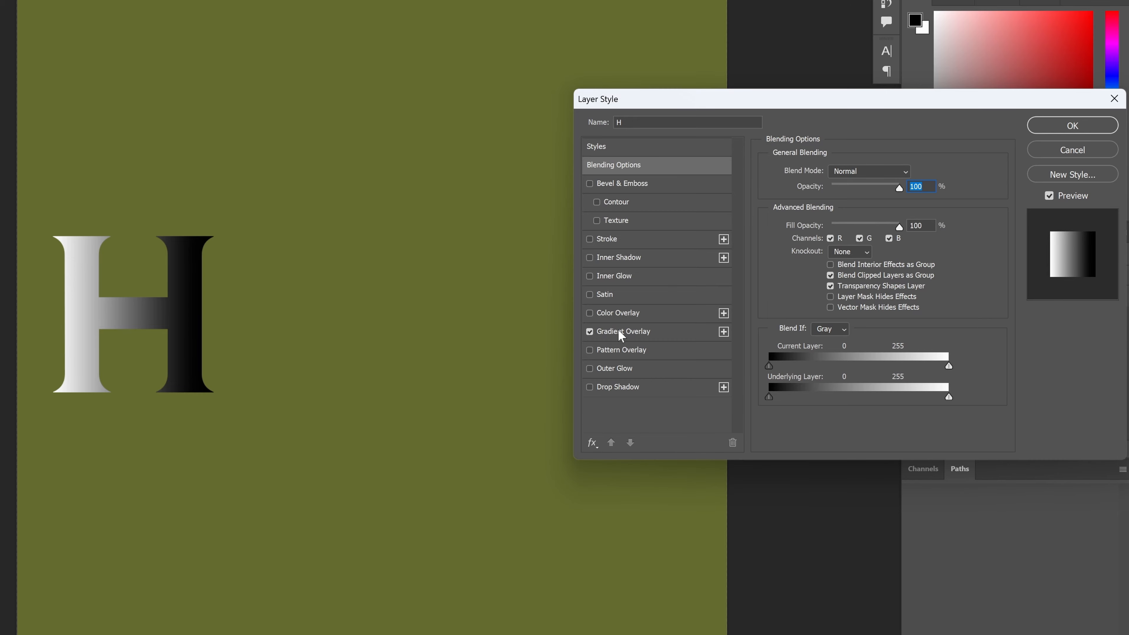
left_click(656, 331)
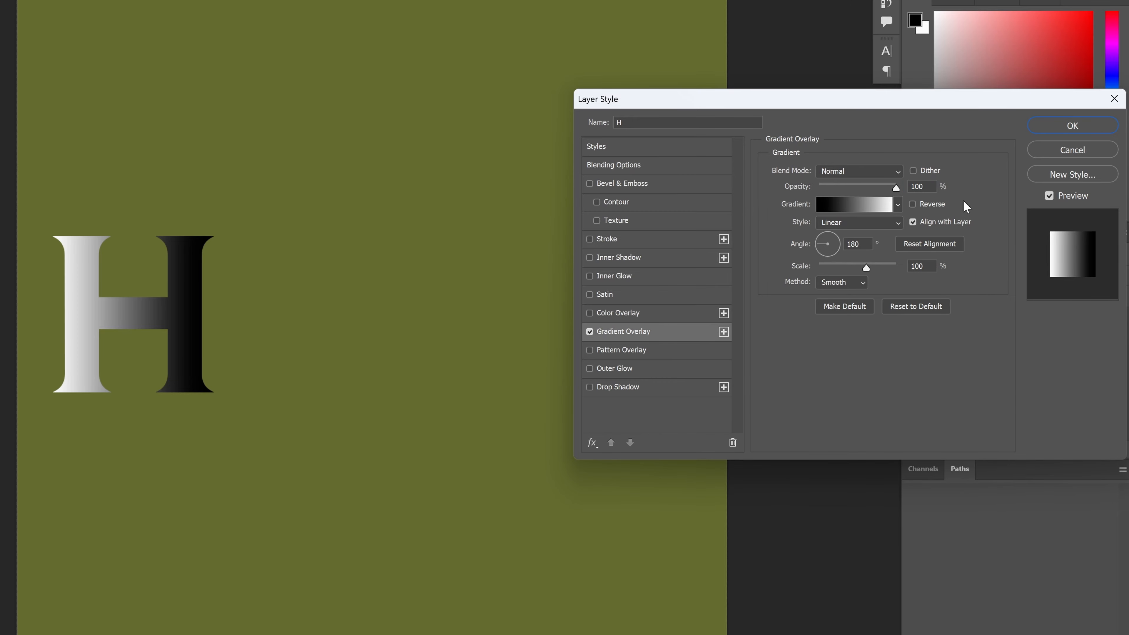
left_click_drag(910, 102, 667, 106)
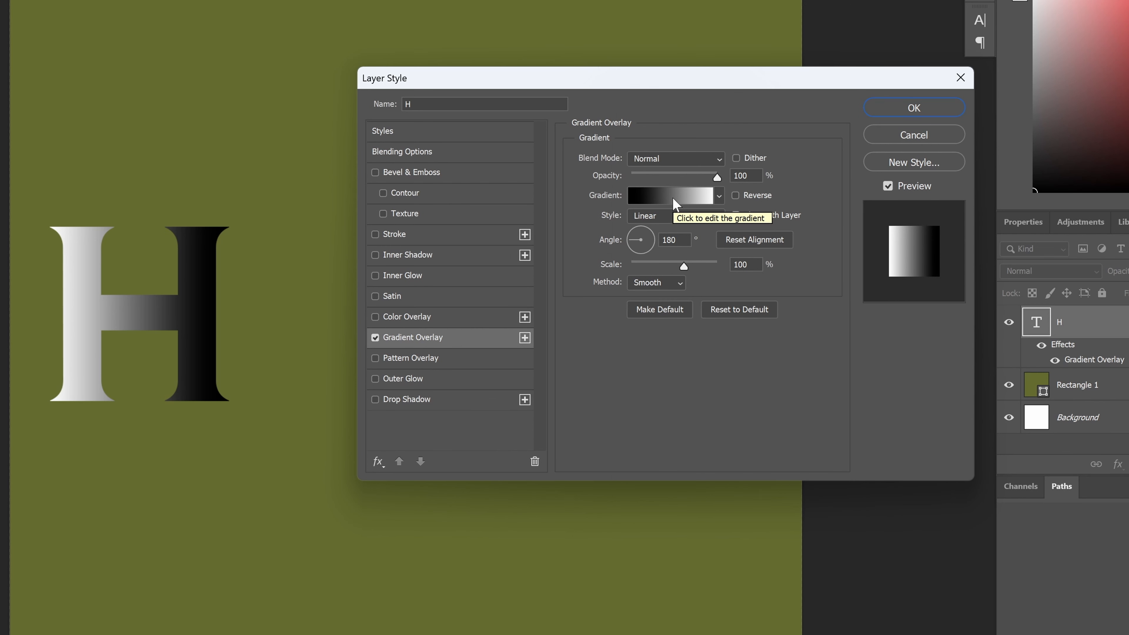
- Edit the overlay gradient, changing the white stop at 100% to #d4de95
left_click(610, 209)
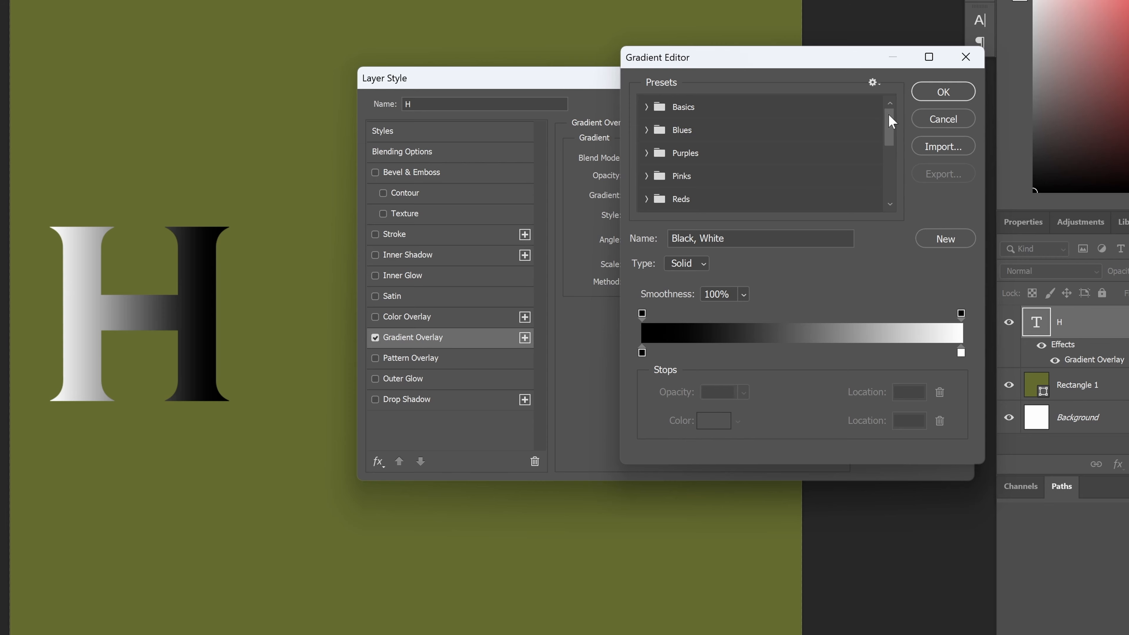
left_click_drag(888, 120, 897, 187)
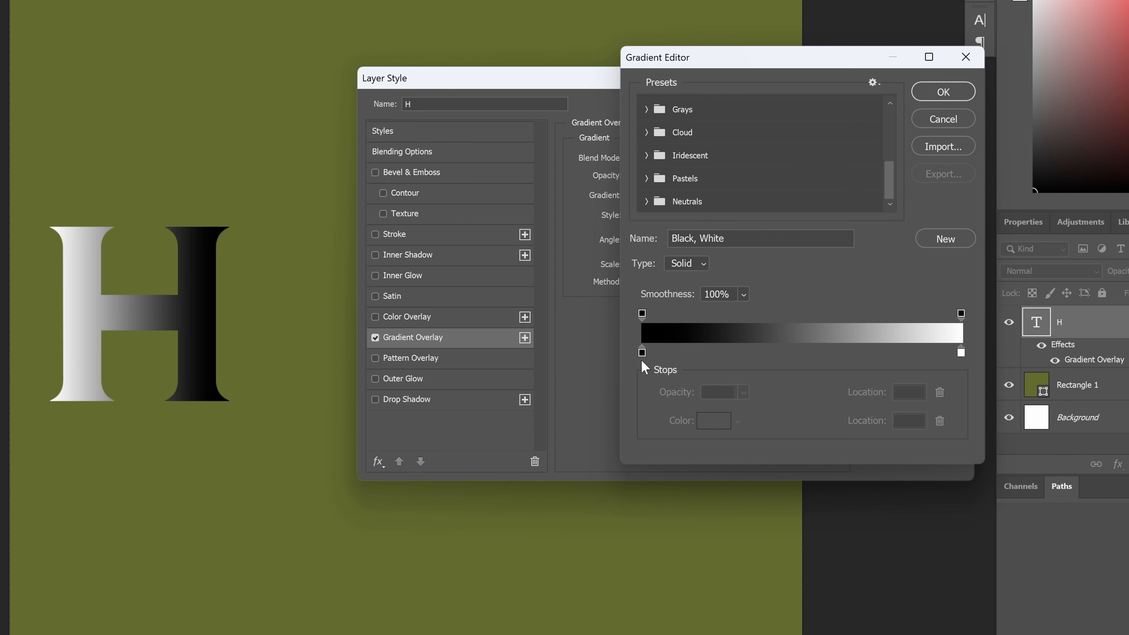
left_click(960, 352)
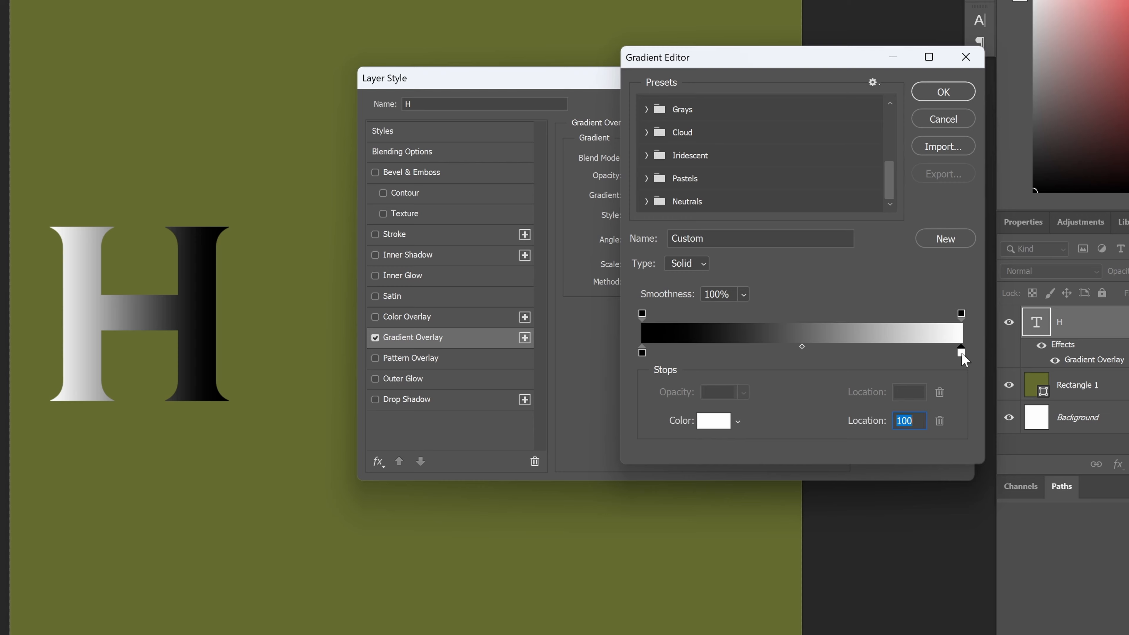
left_click(713, 420)
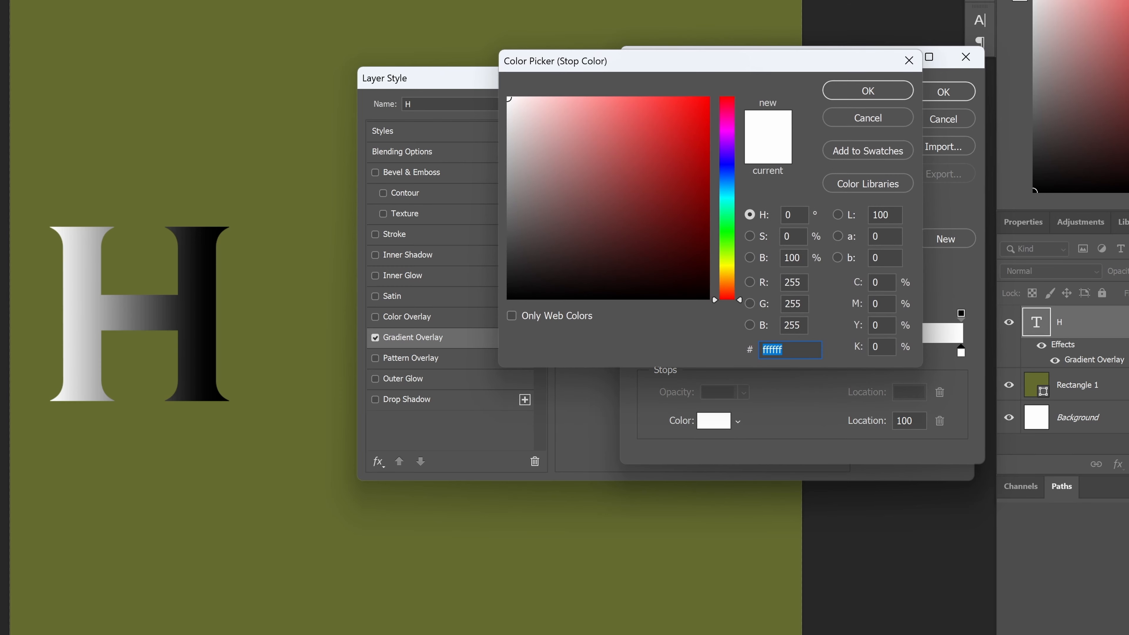
type("d4de95")
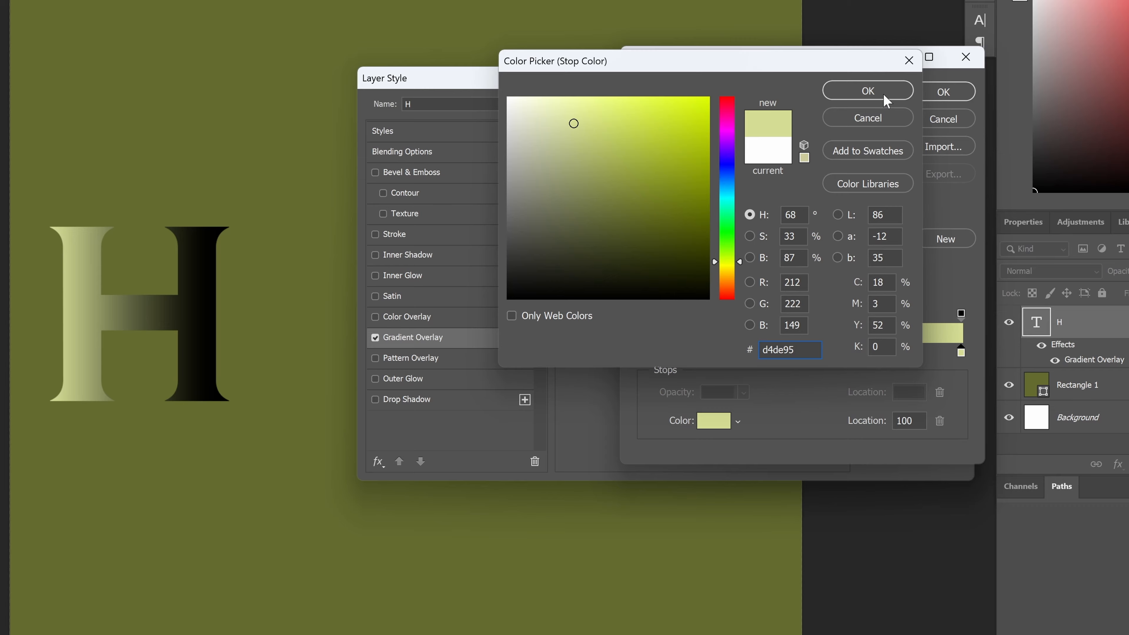
left_click(867, 92)
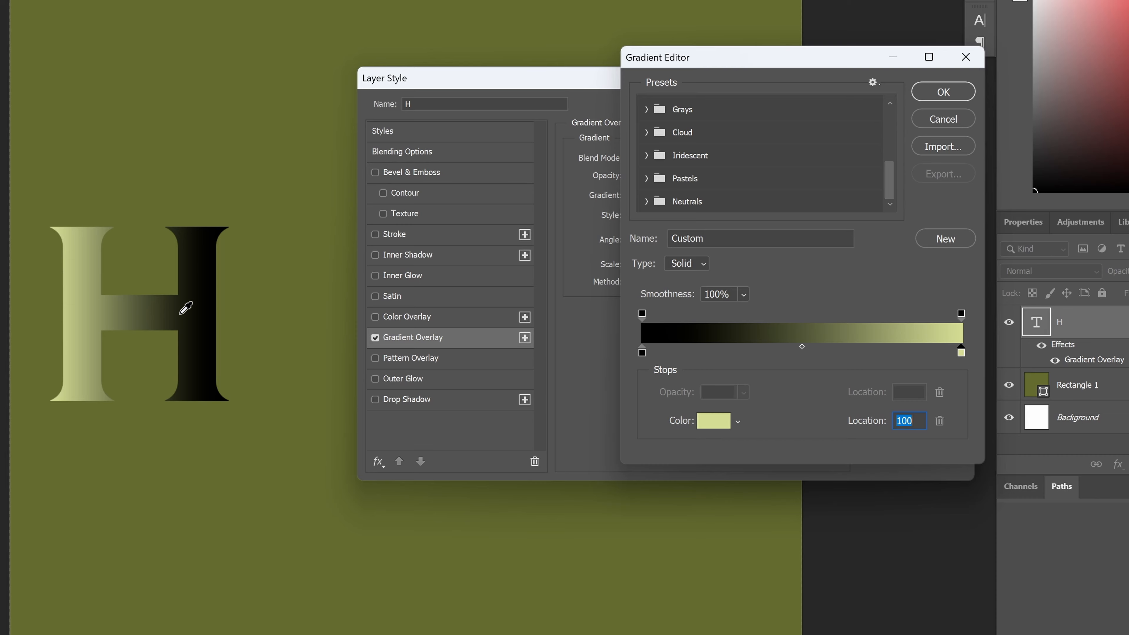
- Shift the gradient's black stop to 6% and its colour midpoint to about 20%
left_click(802, 347)
left_click_drag(797, 347, 734, 347)
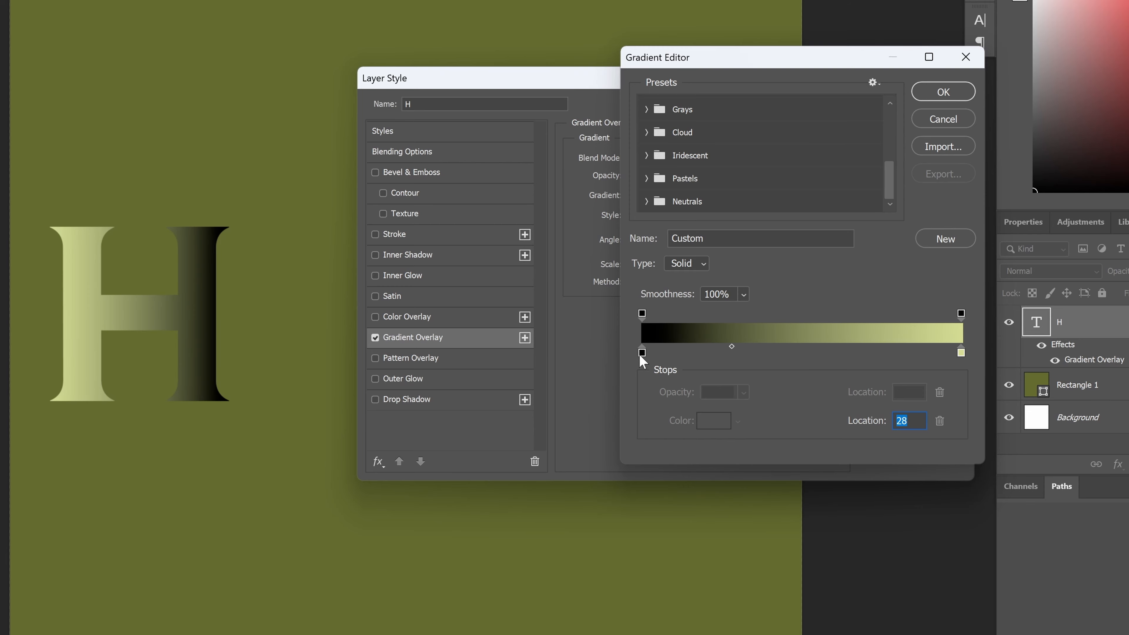
left_click_drag(640, 354, 662, 352)
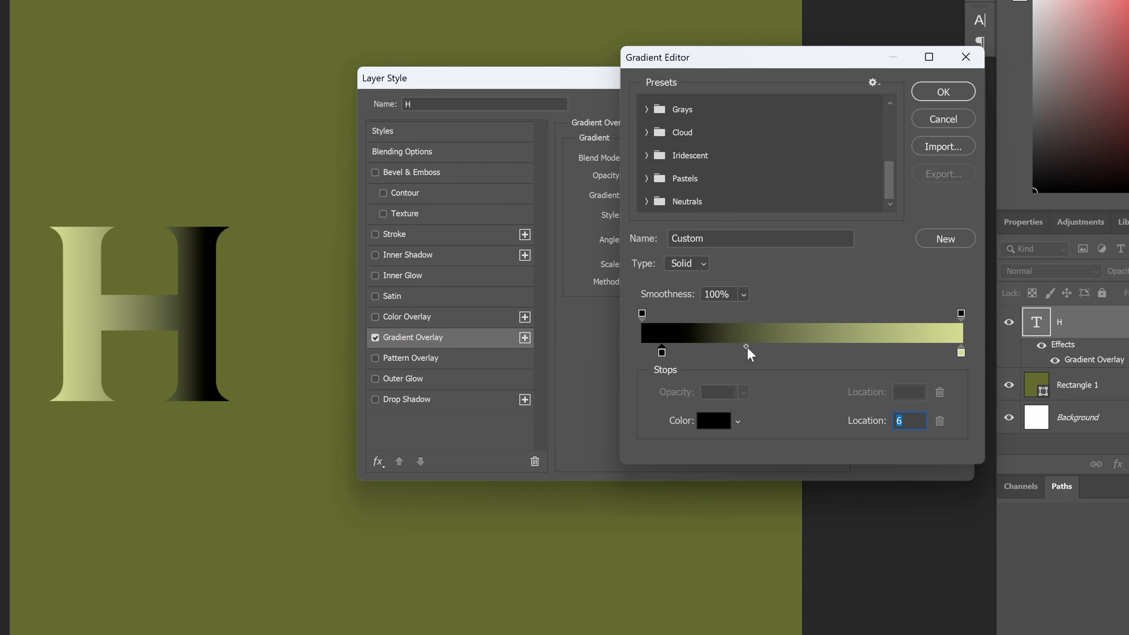
left_click_drag(746, 347, 741, 347)
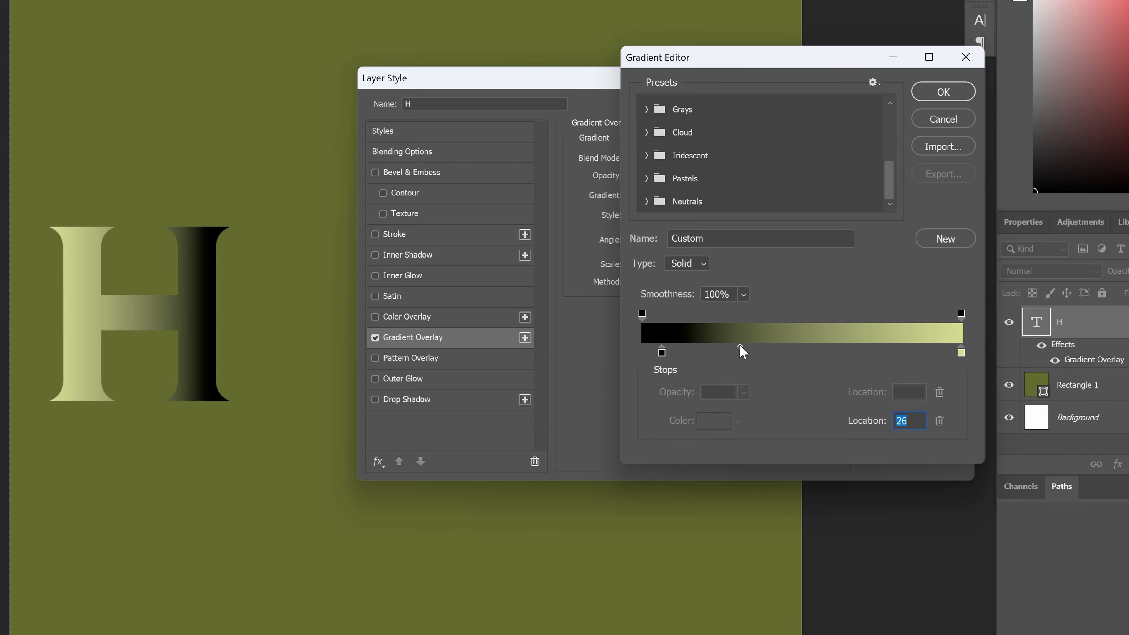
type("25")
left_click_drag(734, 345, 727, 345)
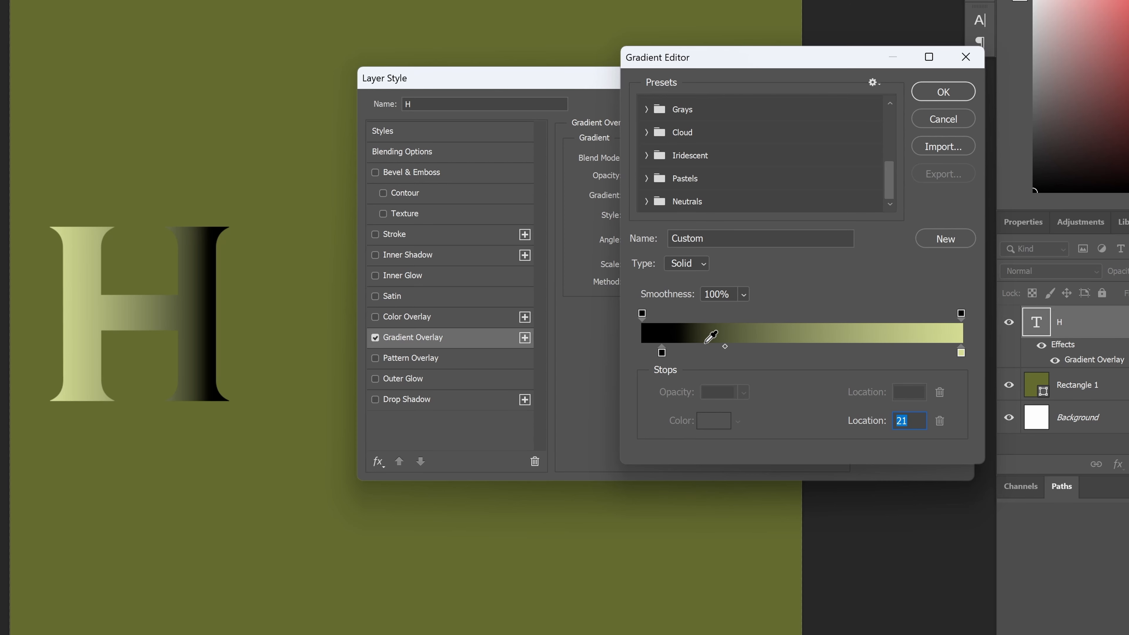
left_click(662, 352)
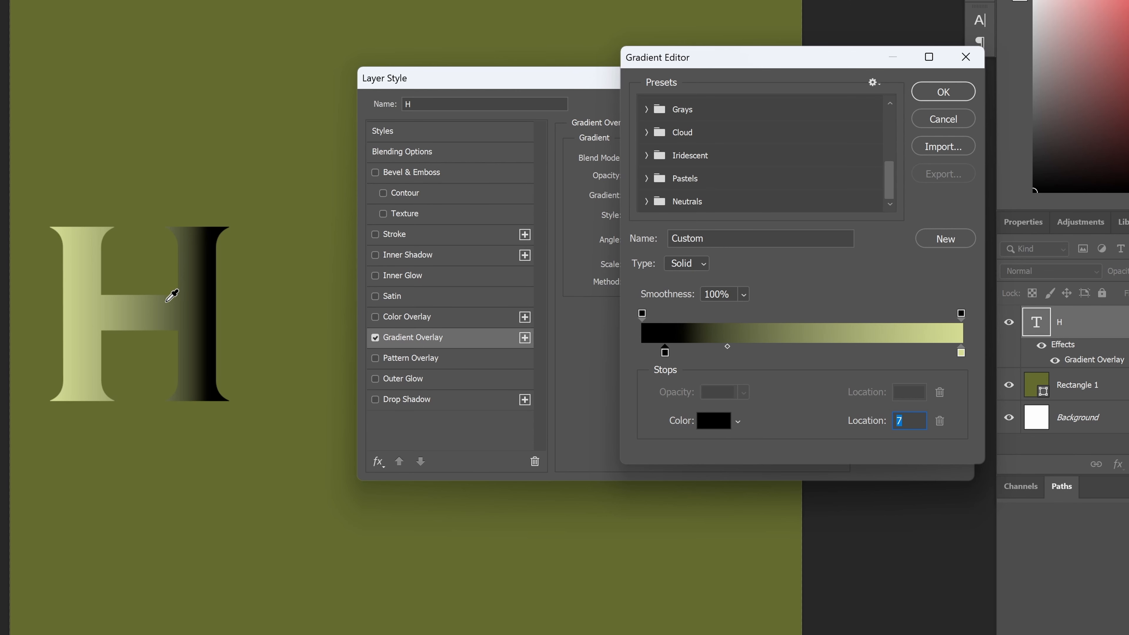
left_click_drag(729, 349, 660, 353)
left_click(662, 352)
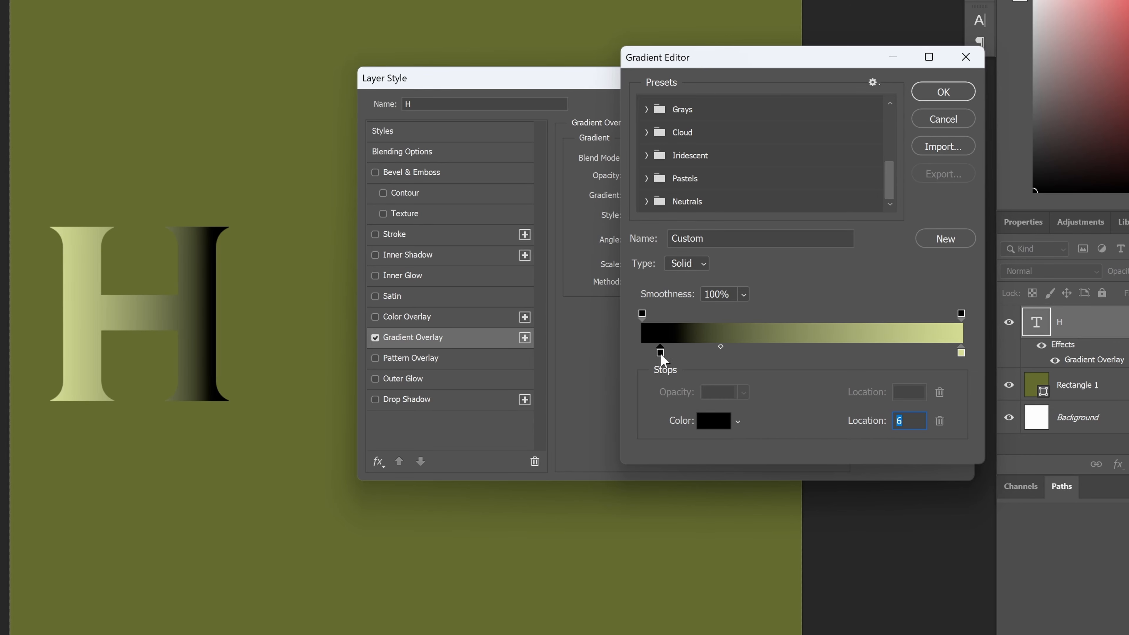
- Place one black stop at 0% and a second black stop at about 9% in the H's overlay gradient, discarding the stray stop
left_click_drag(658, 355, 604, 354)
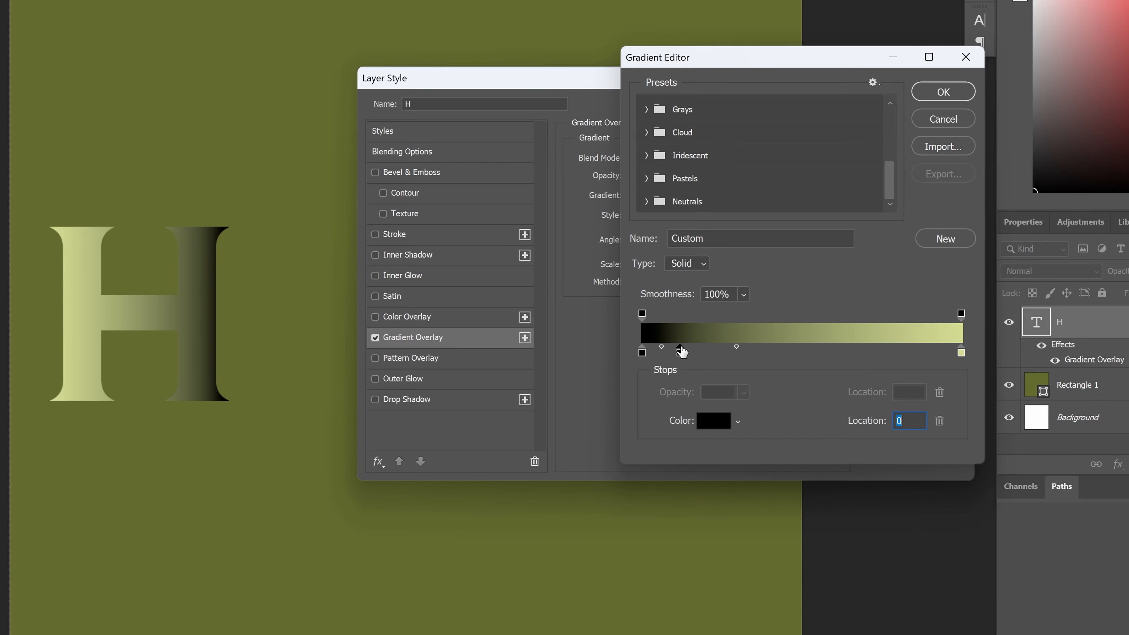
left_click_drag(737, 346, 713, 345)
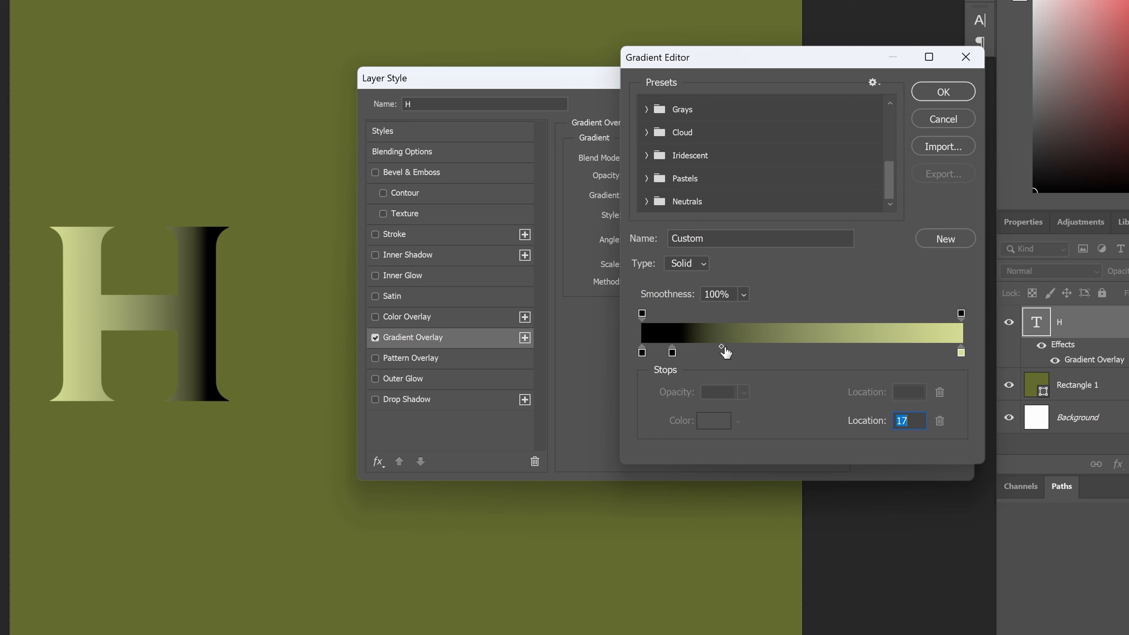
left_click(724, 352)
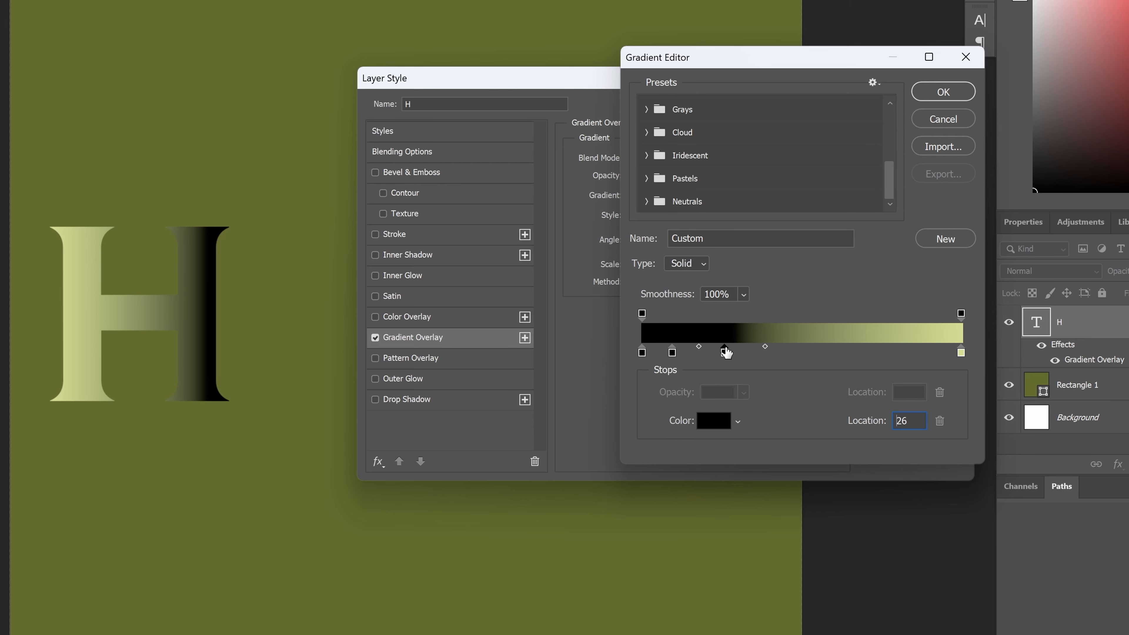
left_click_drag(725, 352, 727, 383)
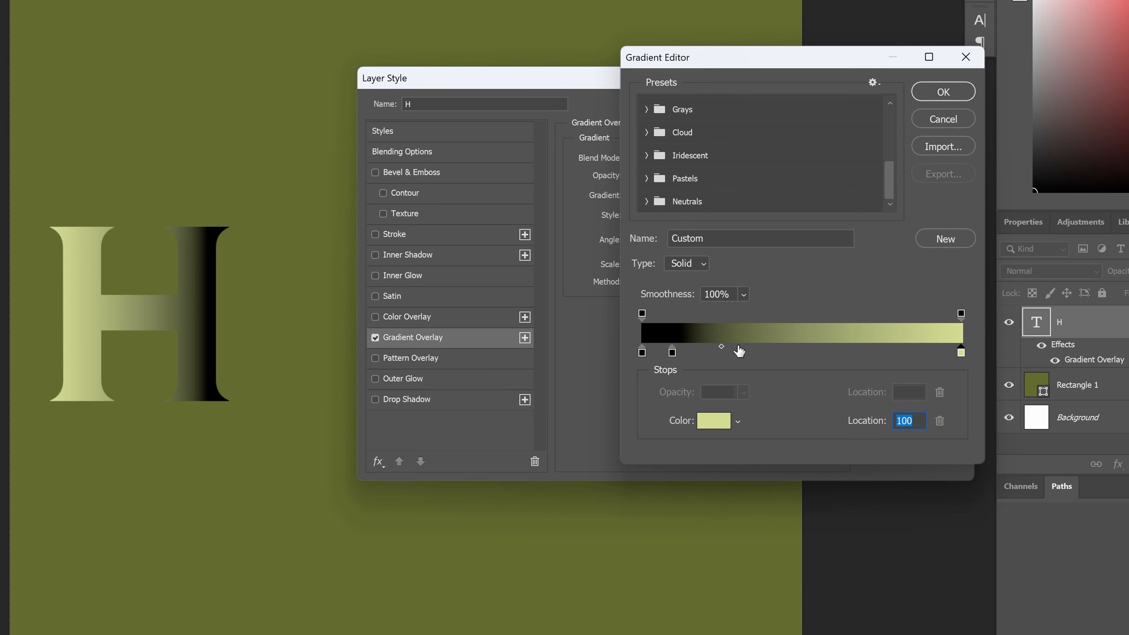
- Set the gradient's colour midpoint to 19% and apply the Gradient Overlay to the H layer
left_click(721, 346)
left_click(723, 347)
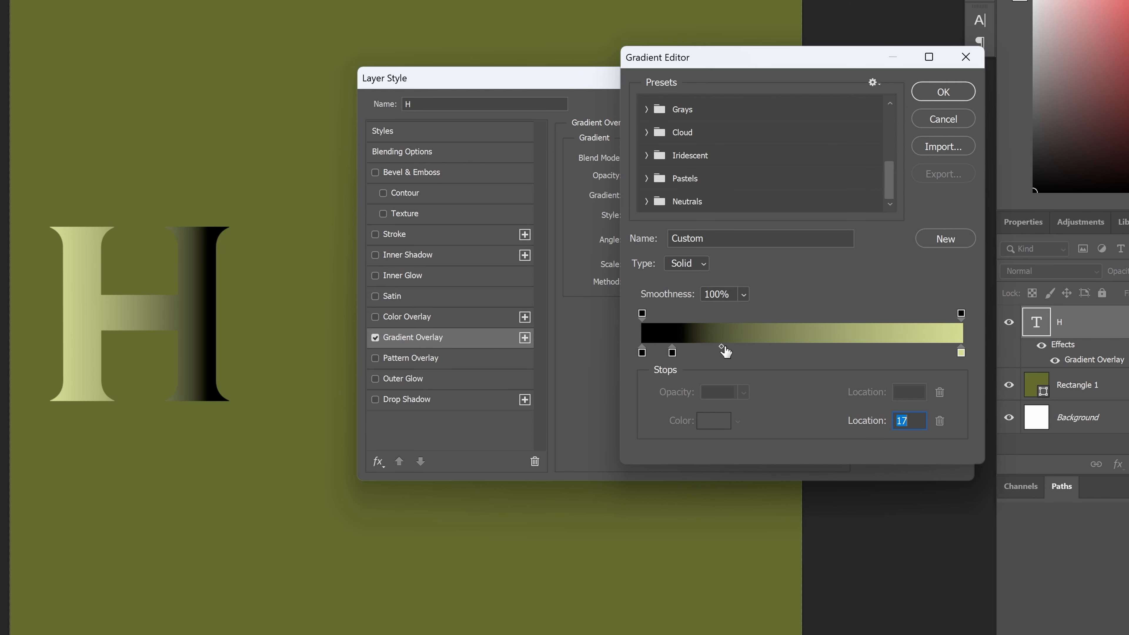
left_click_drag(723, 348, 728, 347)
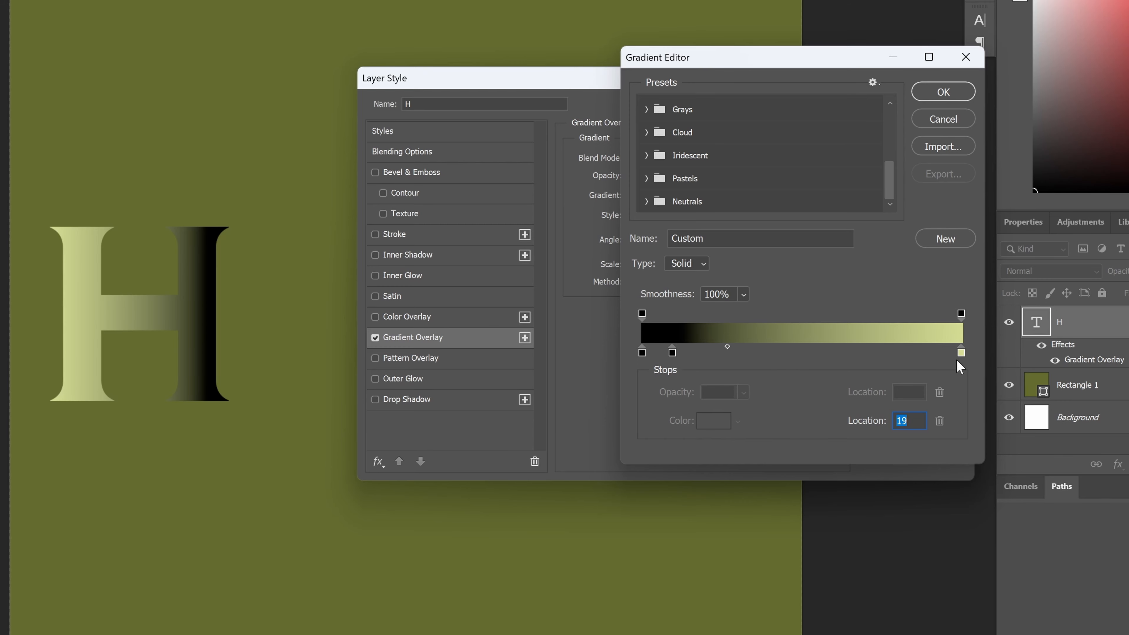
left_click(945, 100)
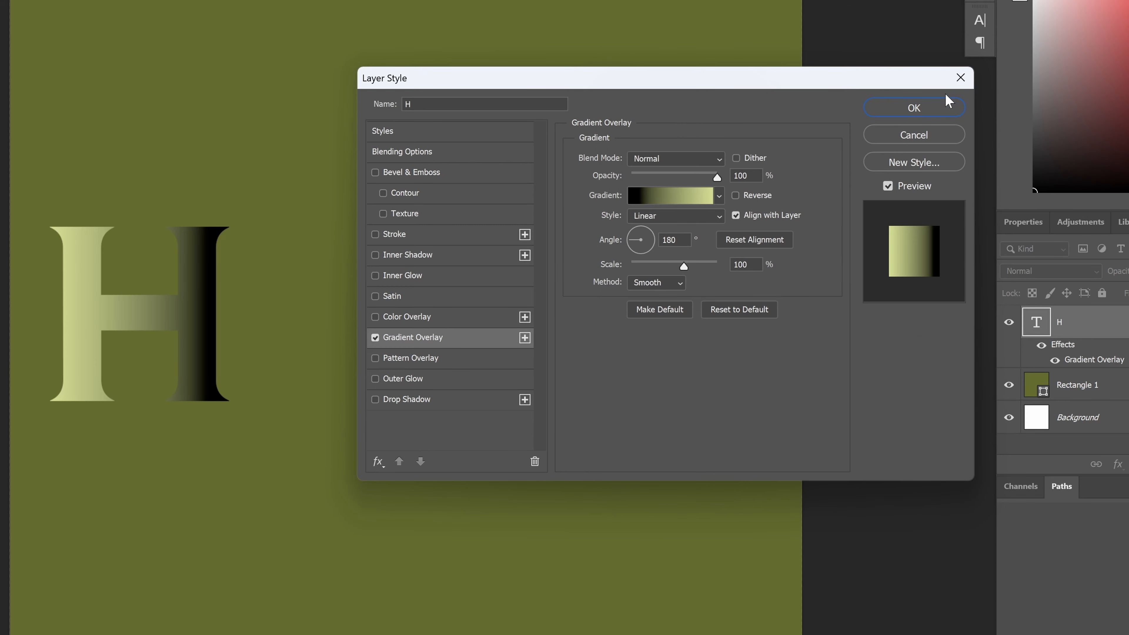
left_click(915, 111)
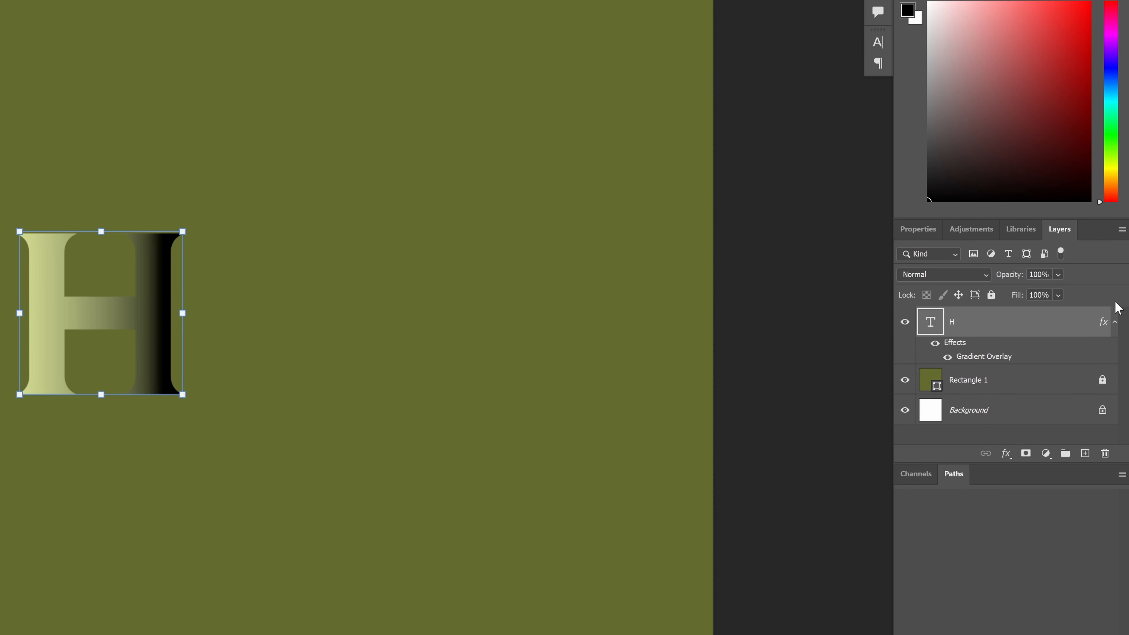
- Duplicate the H beside the original, overlapping its second stem, and change the copy's text to I
right_click(1049, 329)
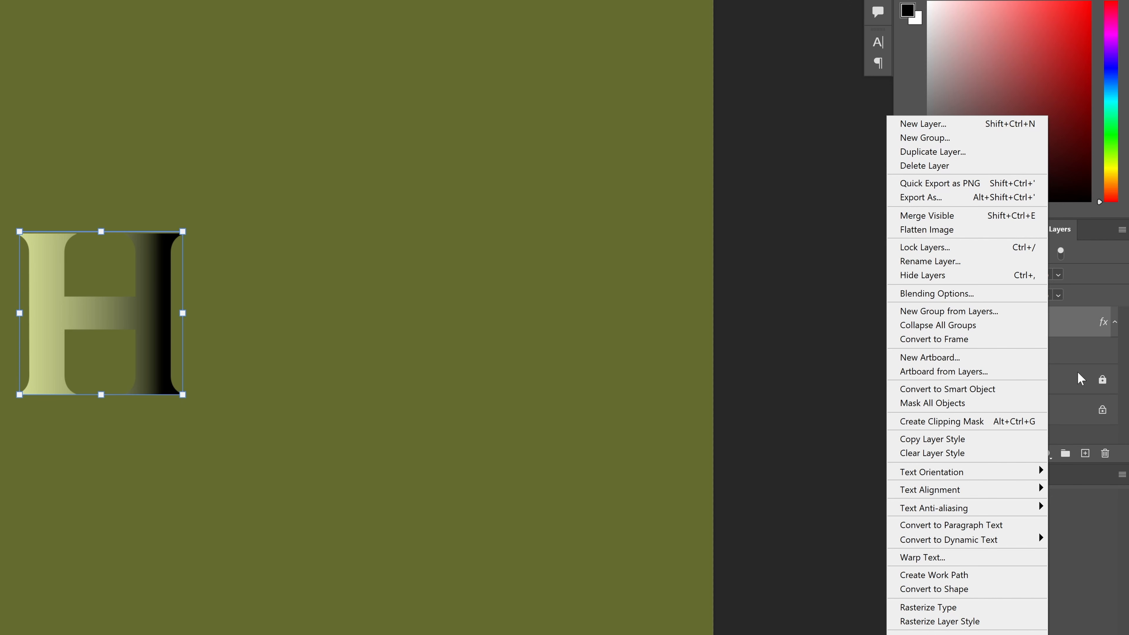
left_click(562, 350)
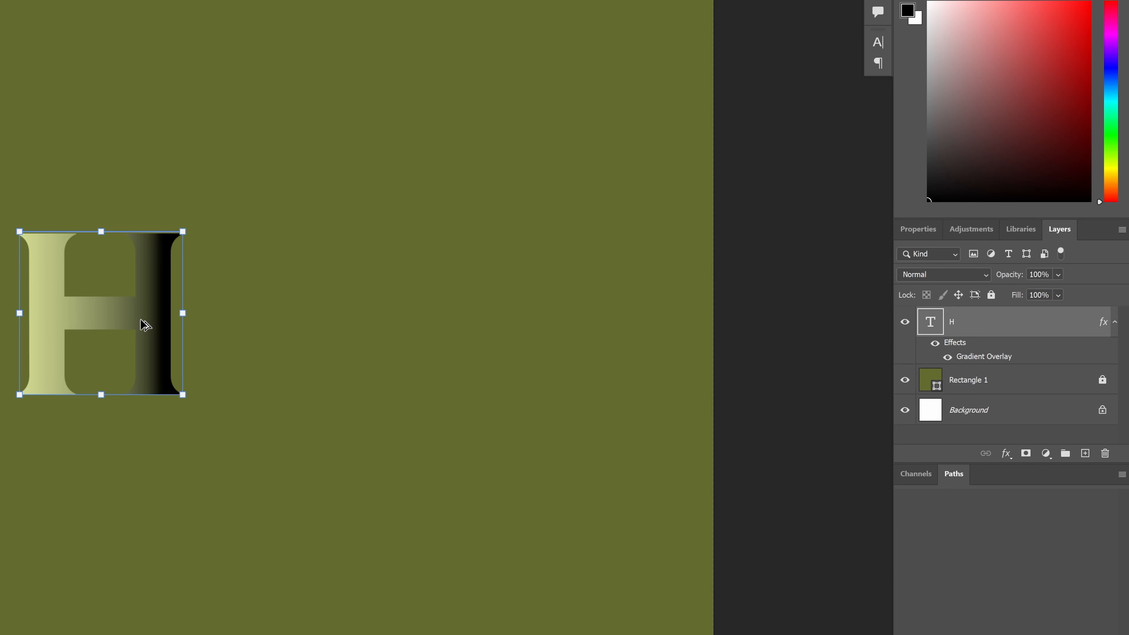
left_click_drag(140, 319, 240, 322)
key("t")
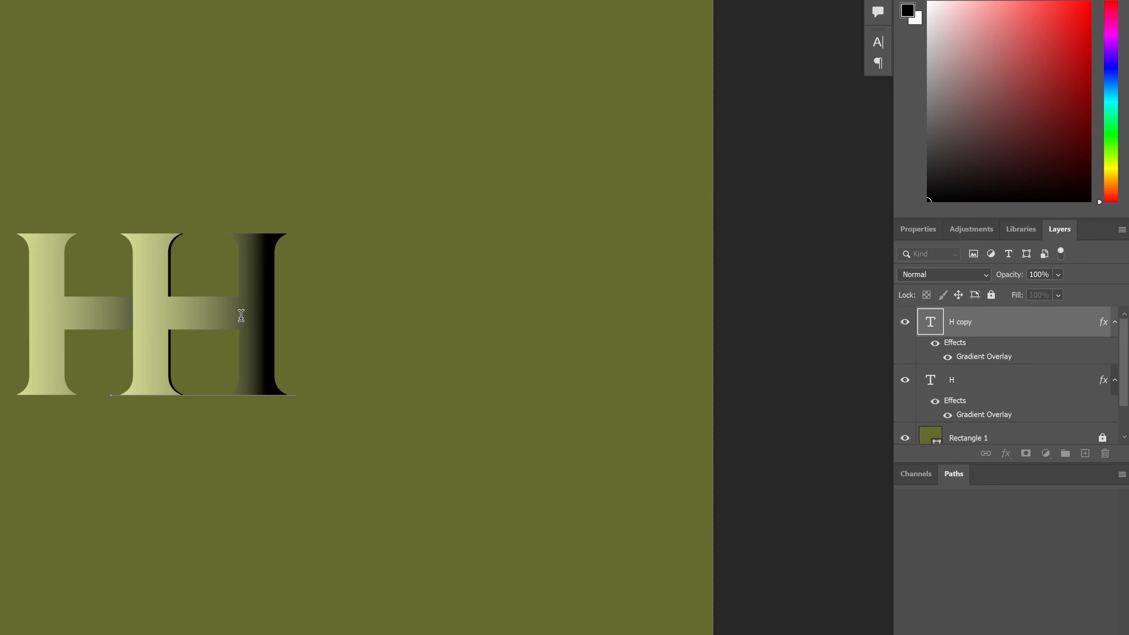
left_click(245, 323)
key("Right")
key("BackSpace")
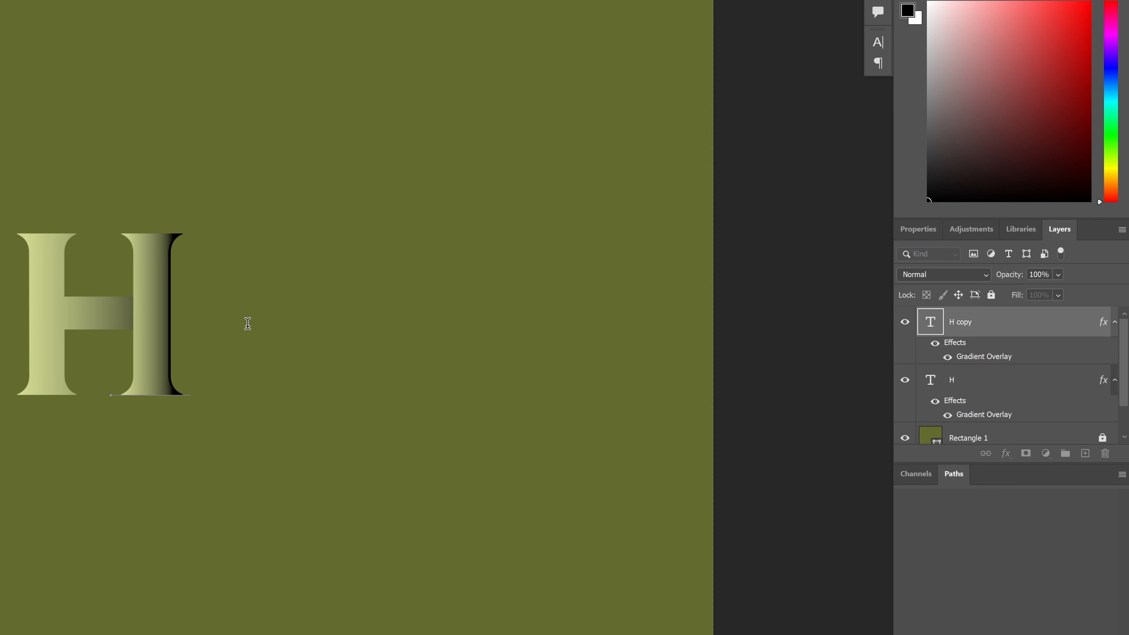
key("ctrl+Return")
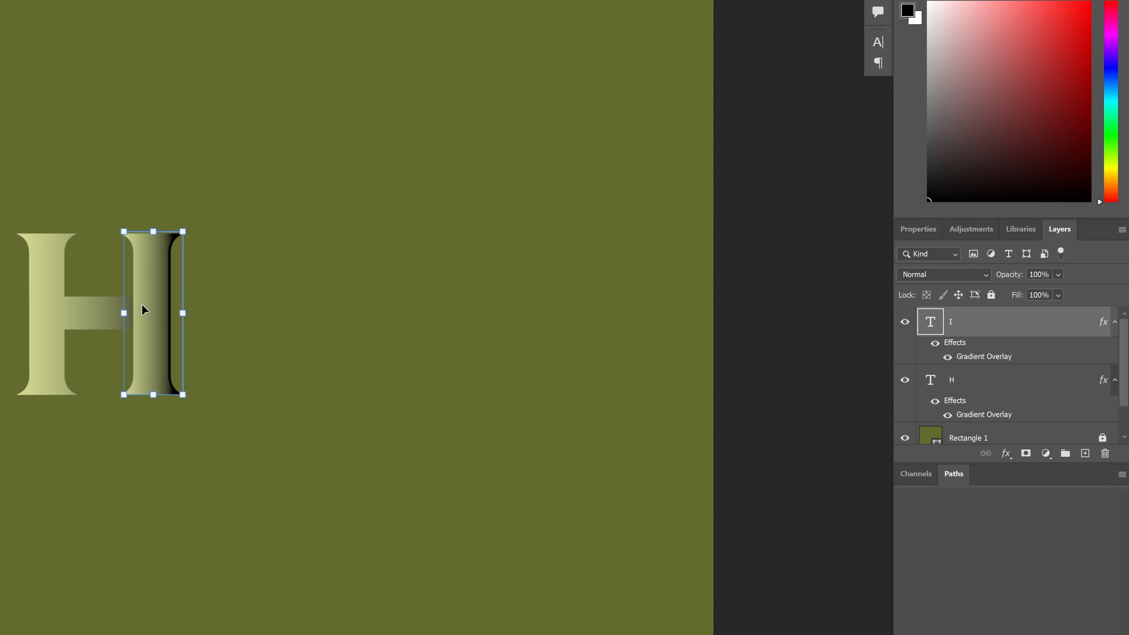
- Move the I sideways and nudge it until its stem begins right at the outer edge of the H's dark stem
left_click_drag(155, 326, 187, 325)
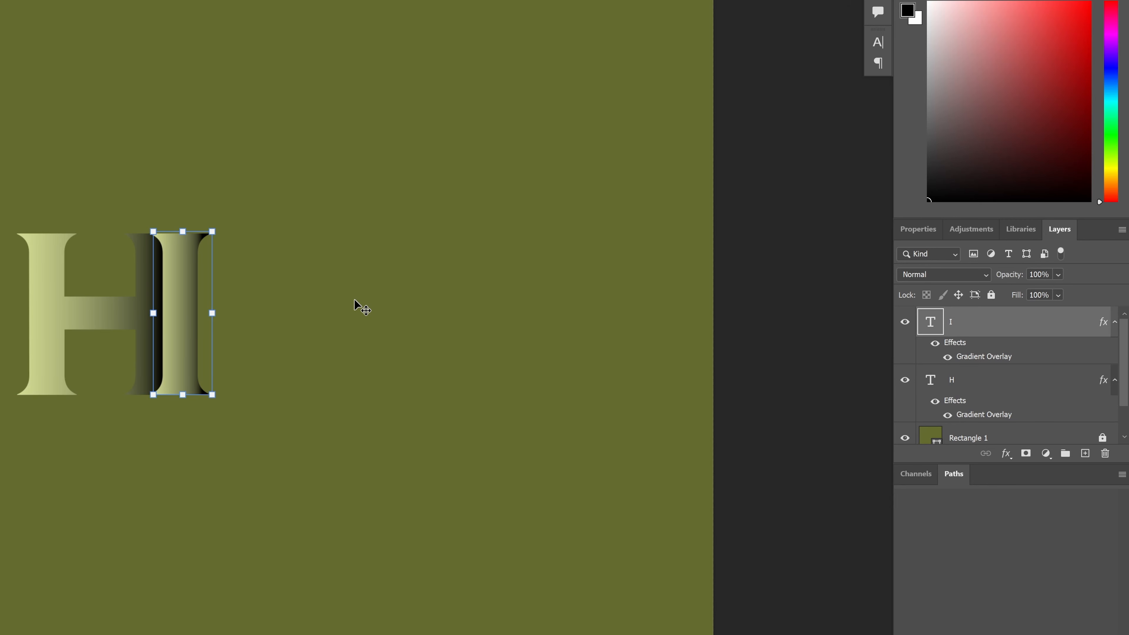
key("Right")
key("Right")
key("Right")
key("Right")
key("Right")
key("Right")
key("Right")
key("Right")
key("Right")
key("Right")
key("Right")
key("Right")
key("Right")
key("Right")
key("Right")
key("Right")
key("Right")
key("Right")
key("Right")
key("Right")
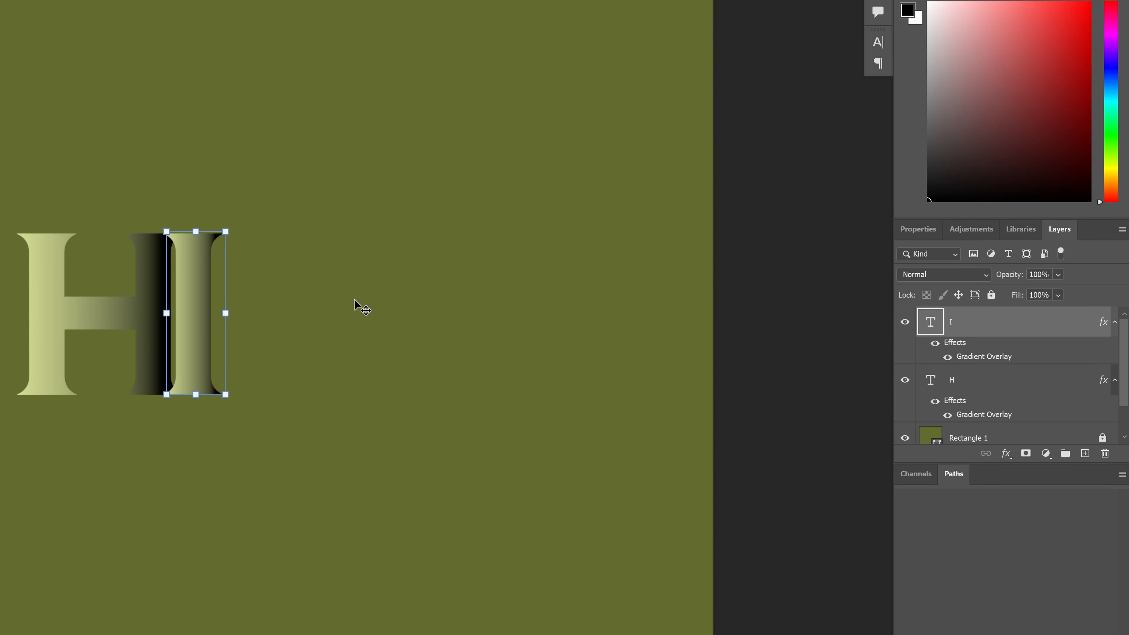
key("Left")
key("Left")
key("Left")
key("Left")
key("Left")
key("Left")
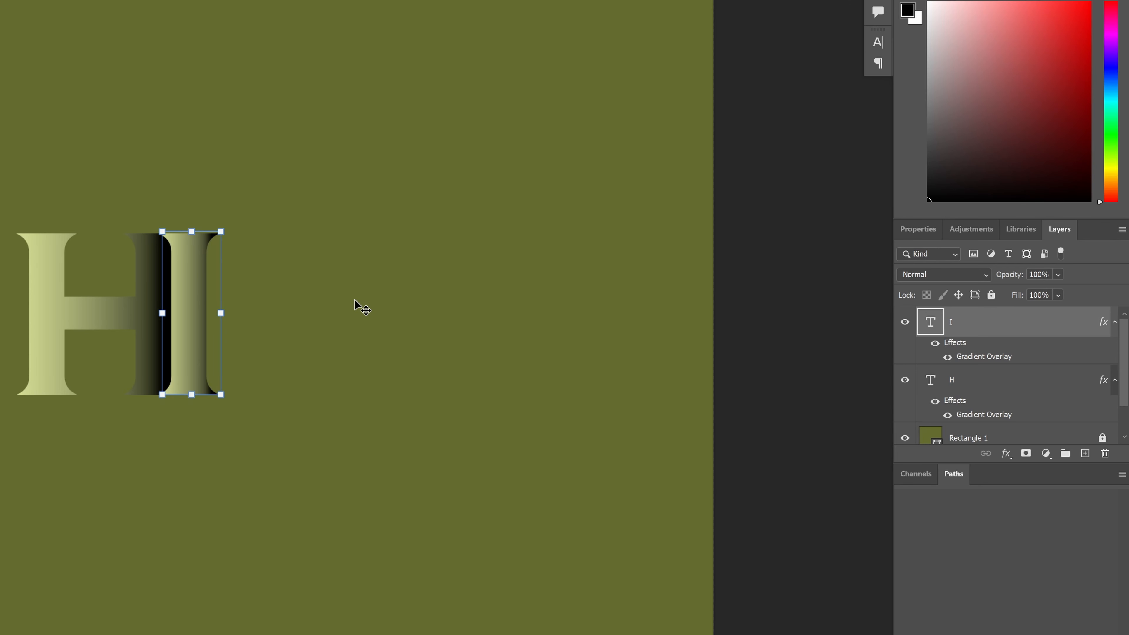
key("Left")
key("Left")
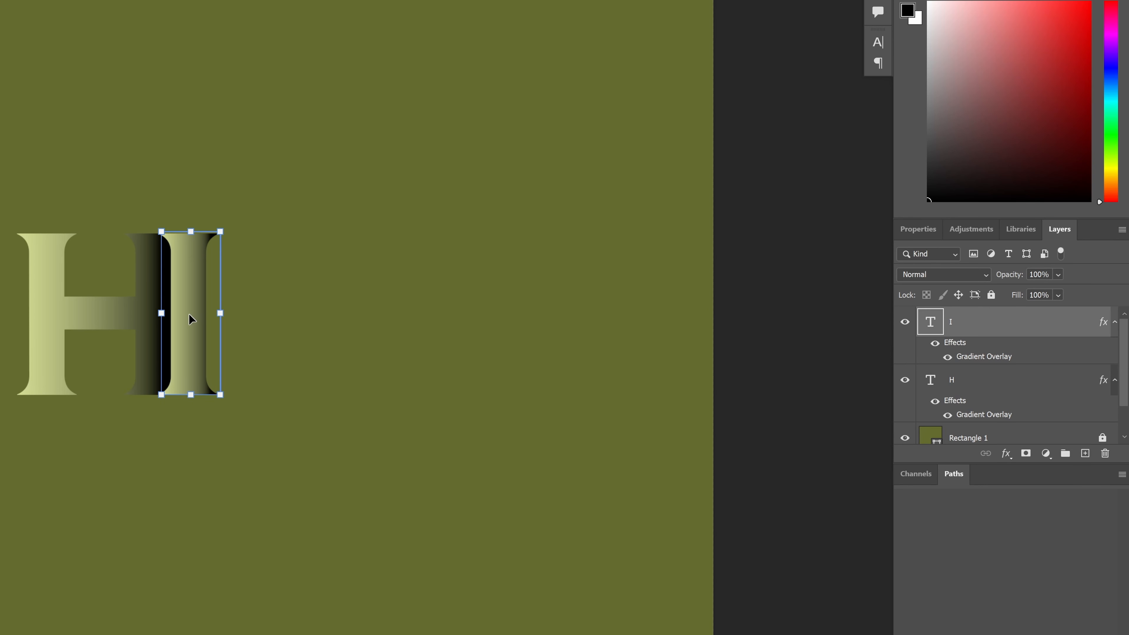
- Duplicate the I beside itself, change the copy's text to D, and nudge it to overlap the I's dark edge
left_click_drag(188, 317, 229, 327)
double_click(230, 322)
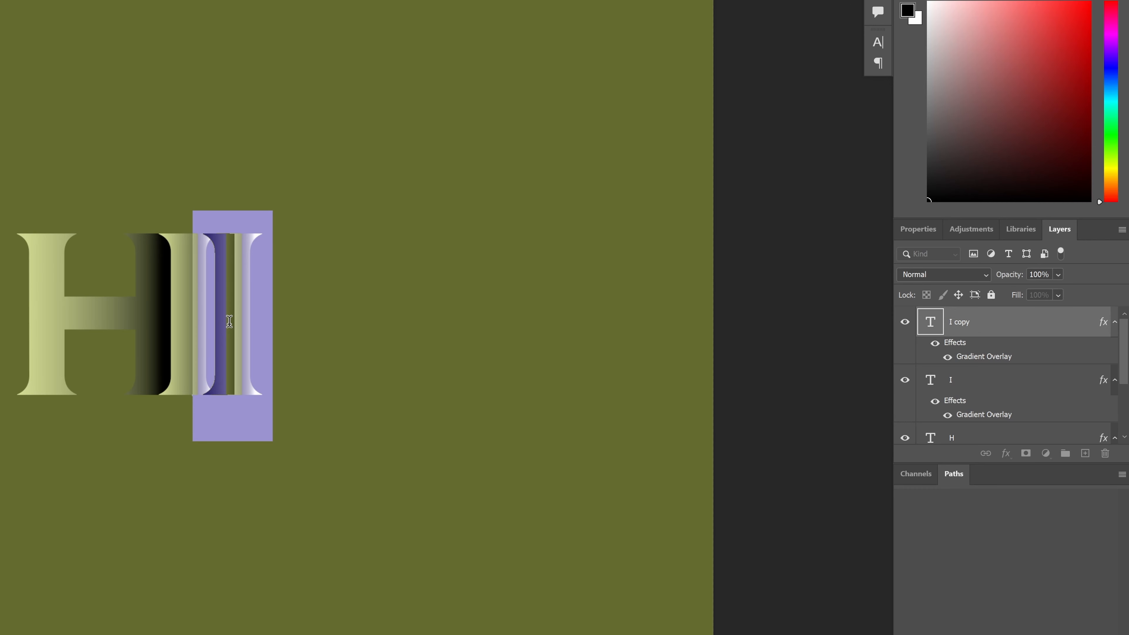
type("D")
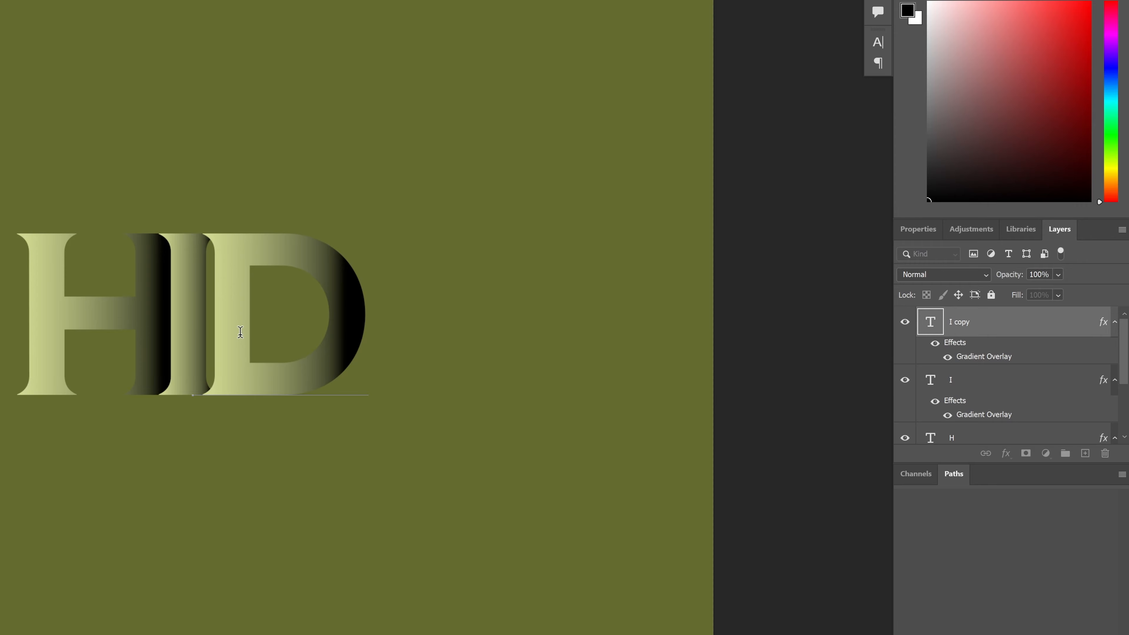
key("ctrl+Return")
key("Left")
key("Left")
key("Left")
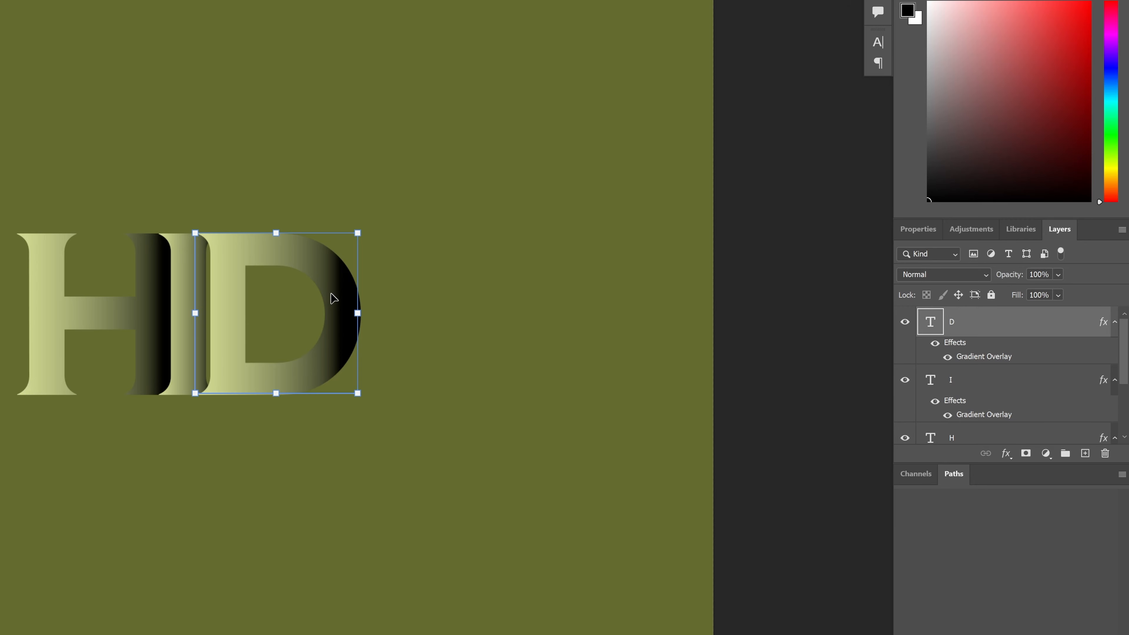
- Duplicate the D so the copy overlaps its curved side, and change the copy's text to E
left_click_drag(331, 293, 433, 289)
double_click(432, 290)
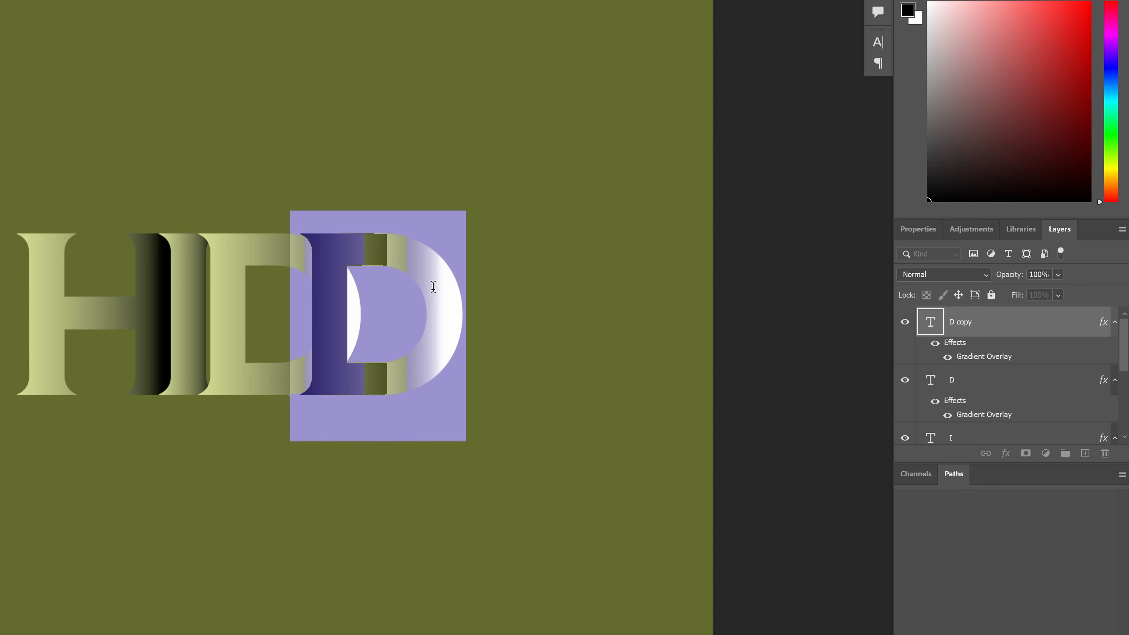
type("E")
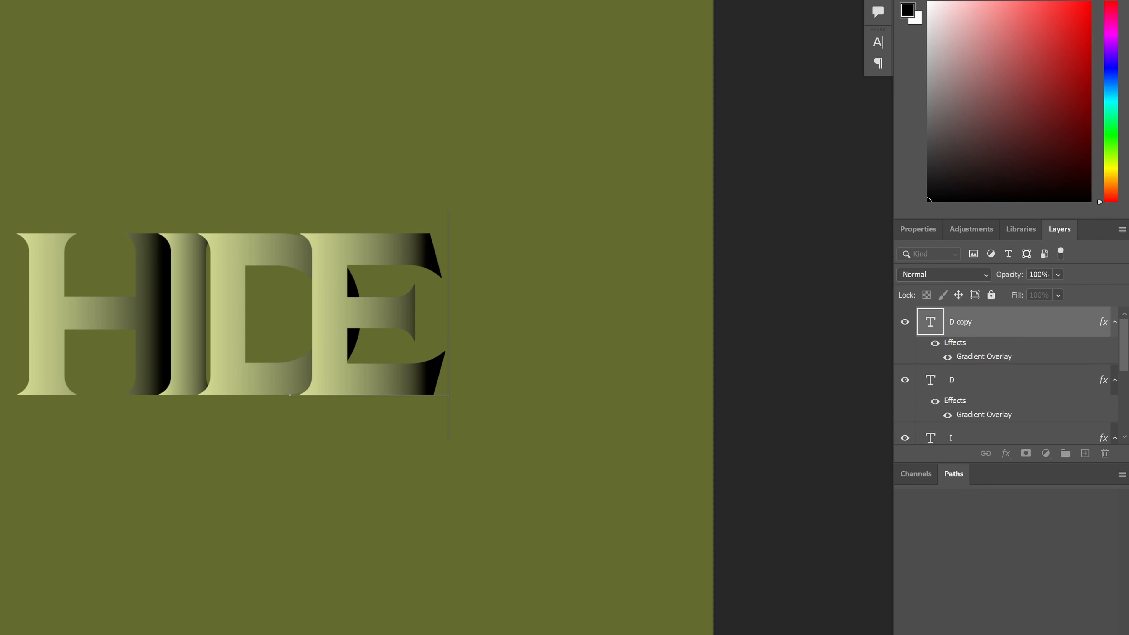
left_click(368, 76)
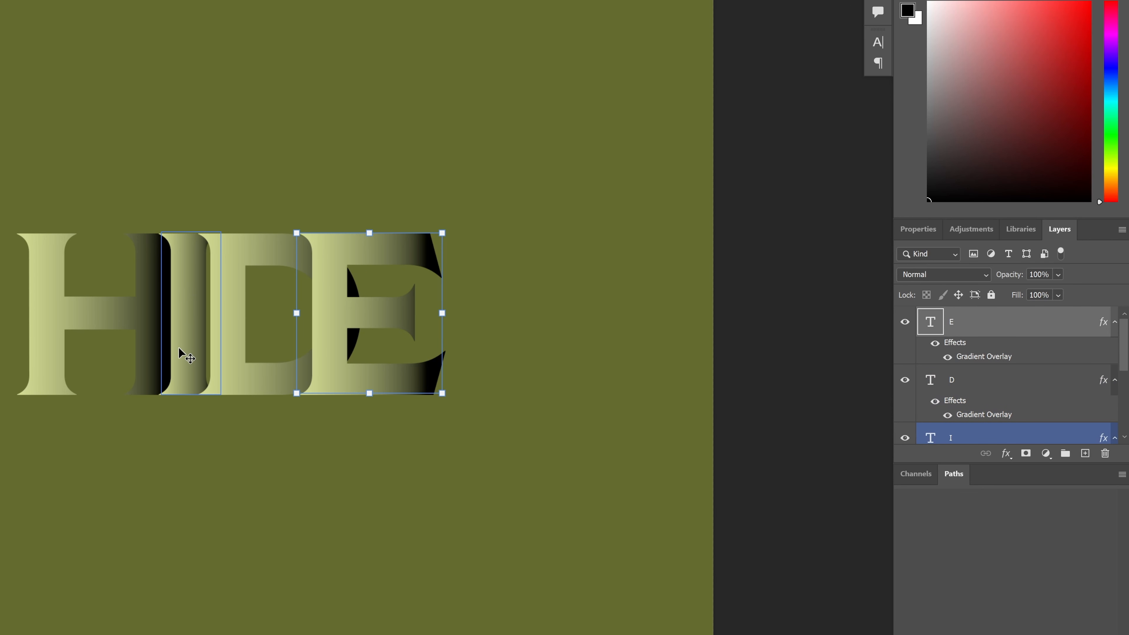
- Edit the I layer's Gradient Overlay gradient, moving its second black stop to 26%
left_click(183, 320)
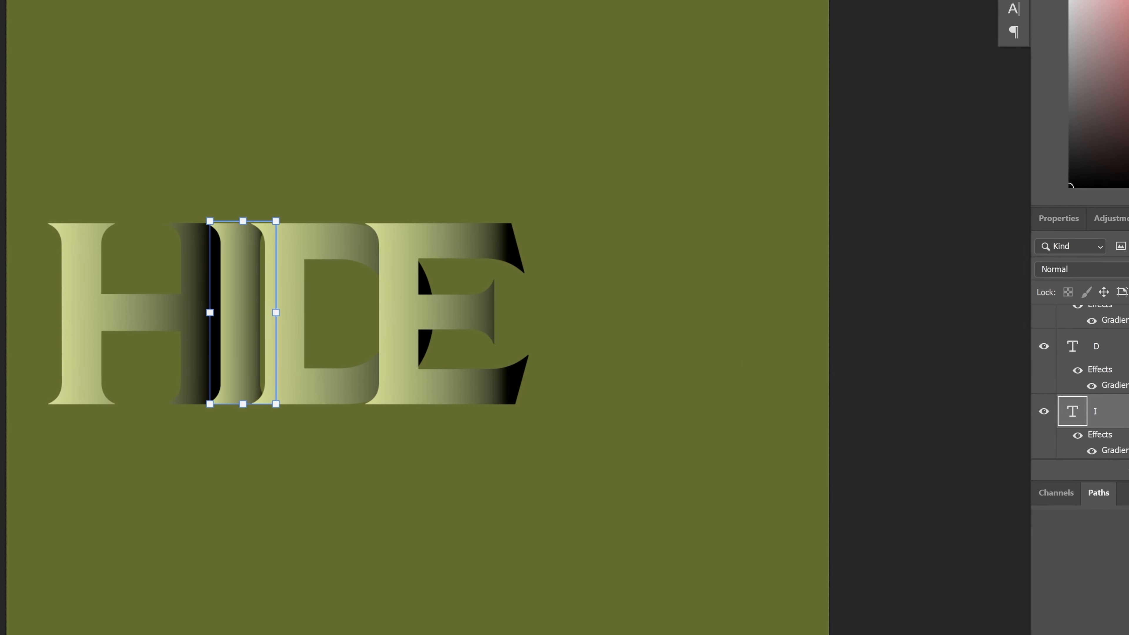
double_click(1044, 402)
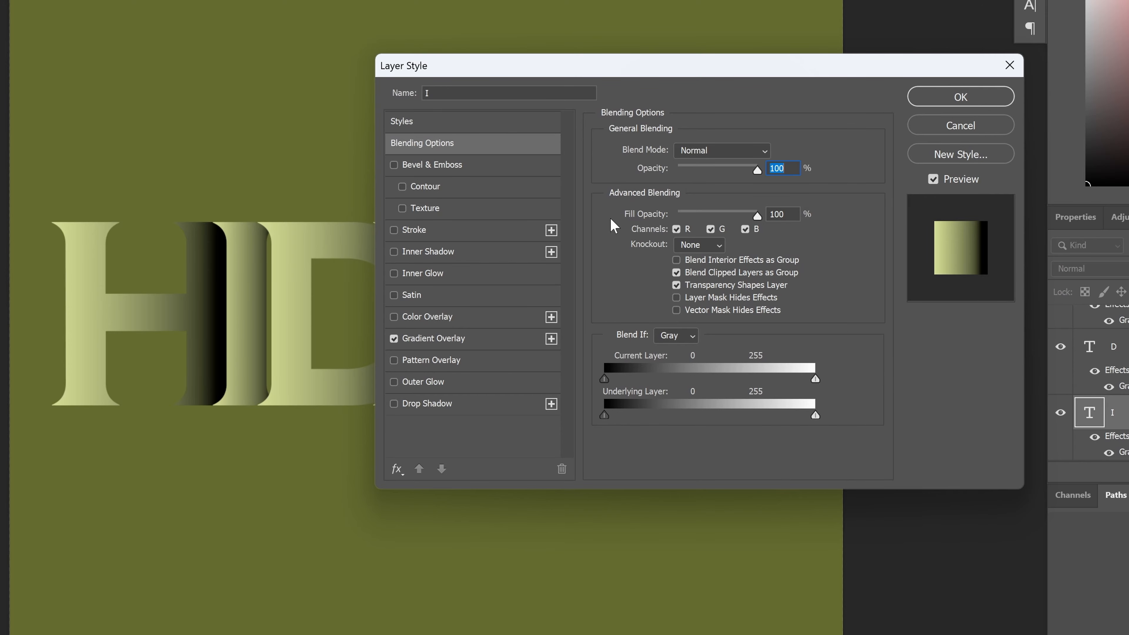
left_click(486, 333)
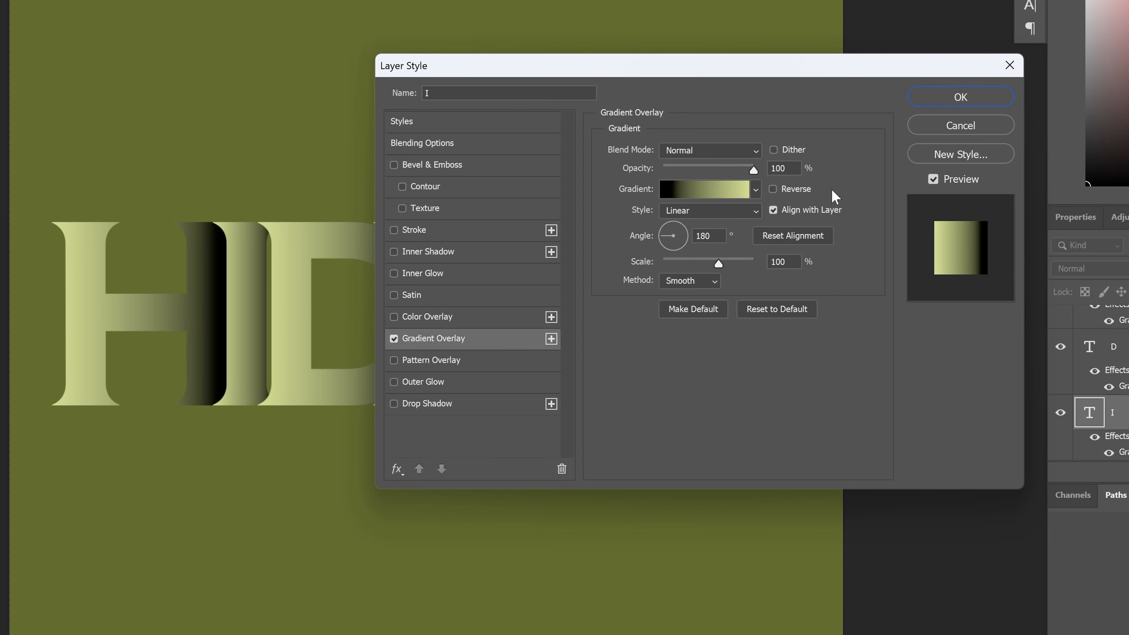
left_click(702, 188)
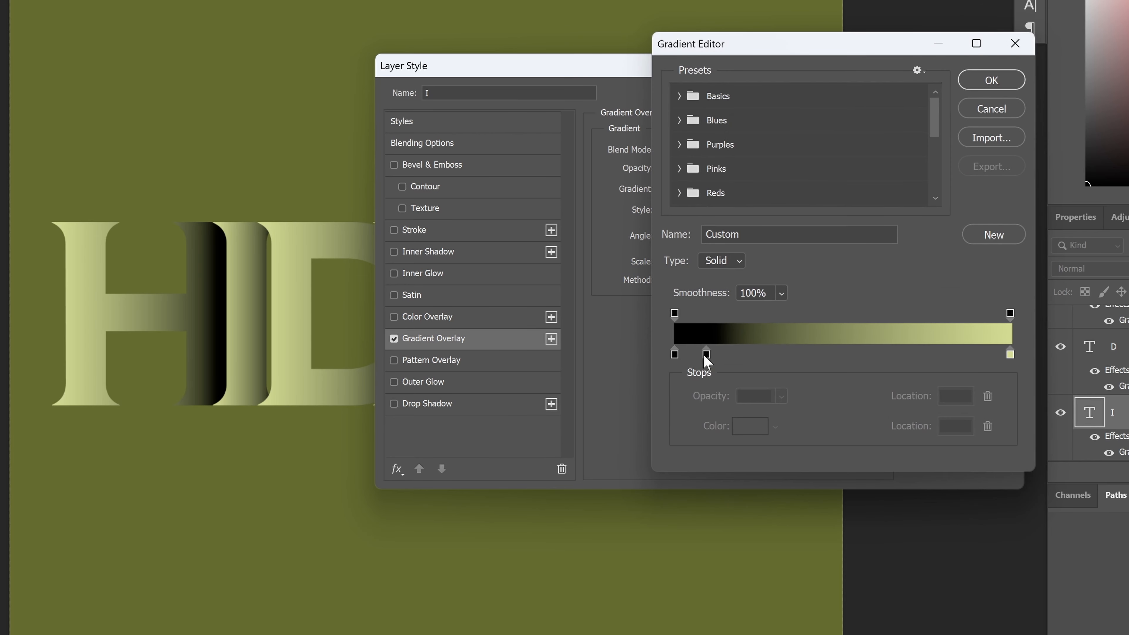
left_click_drag(706, 356, 764, 360)
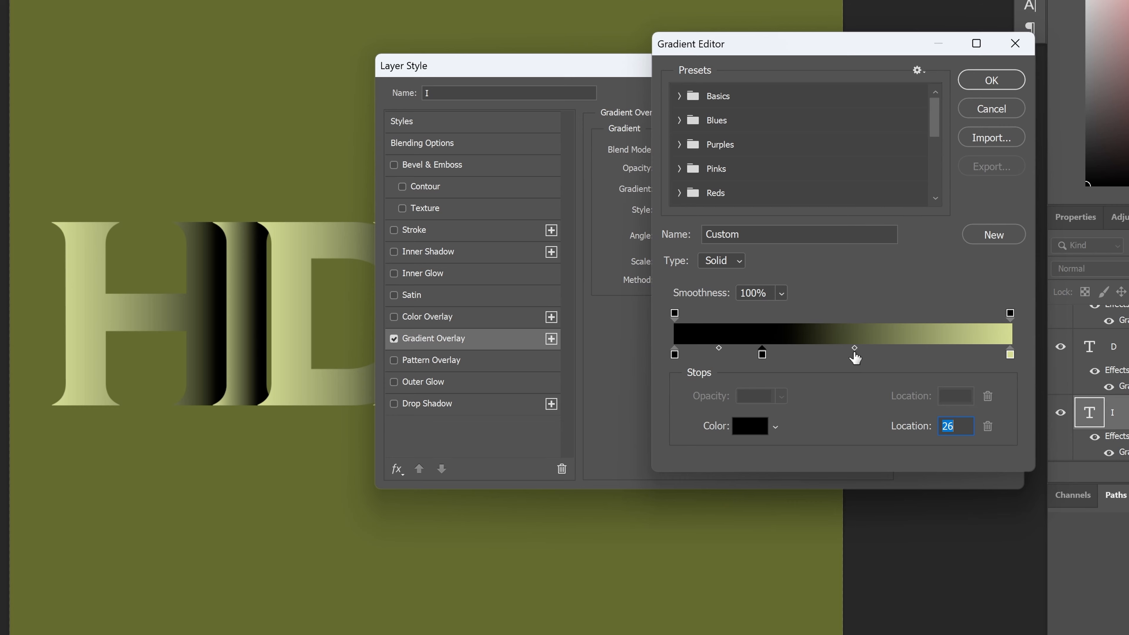
left_click_drag(854, 349, 859, 348)
left_click_drag(860, 347, 818, 347)
left_click_drag(743, 354, 728, 355)
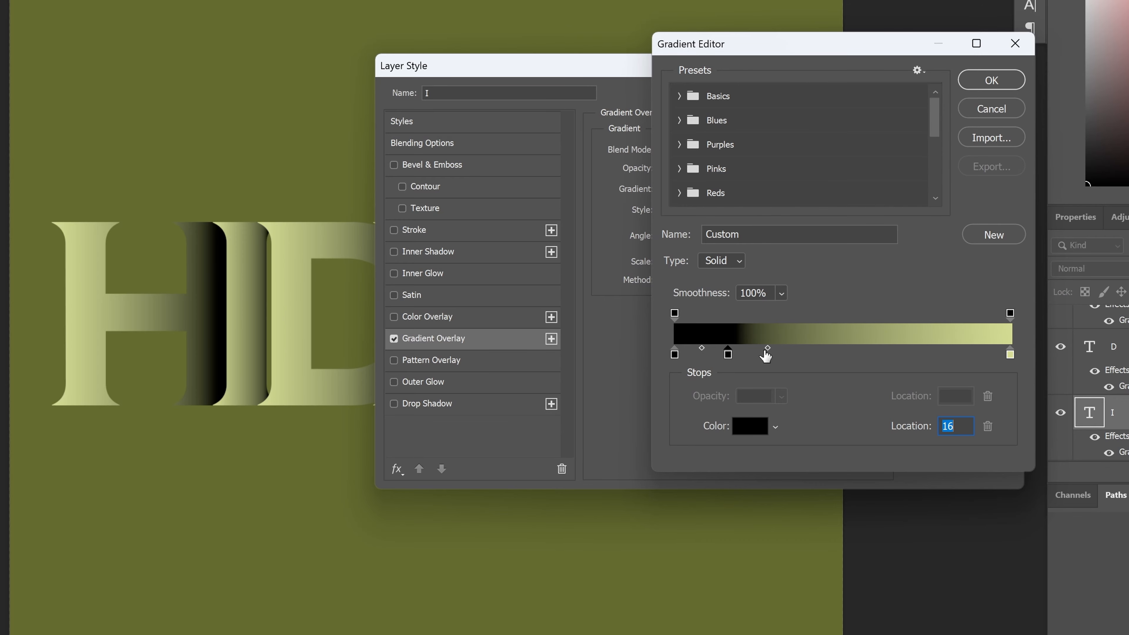
mouse_move(768, 348)
left_mouse_down()
mouse_move(745, 354)
mouse_move(761, 355)
left_mouse_up()
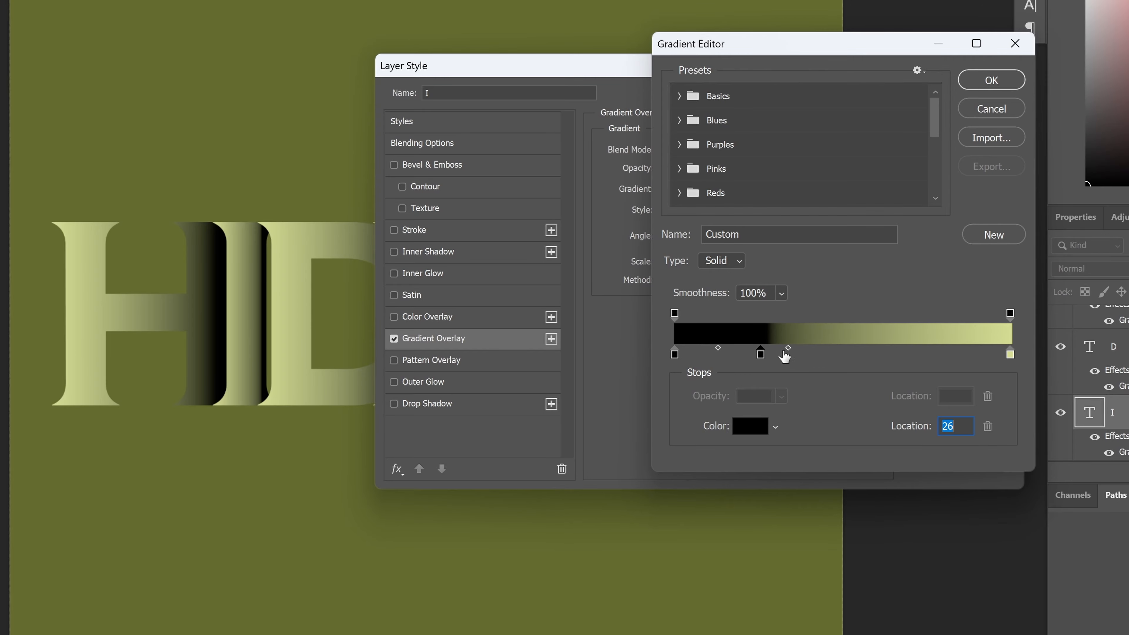
- Set the colour midpoint of the I's gradient to 26% and apply the layer style
left_click(788, 349)
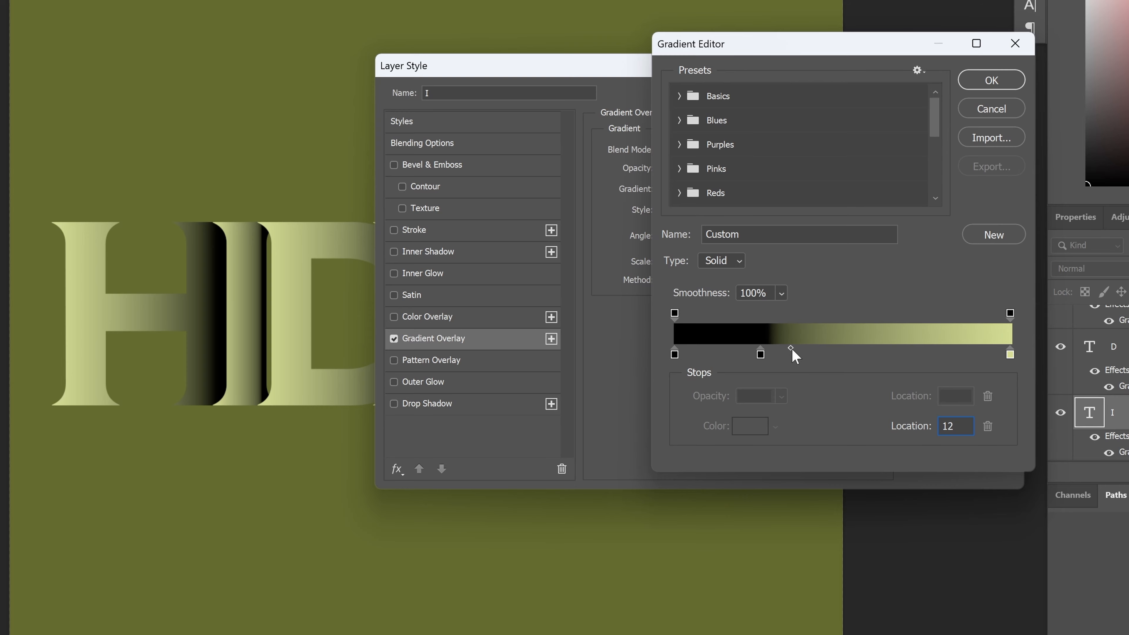
left_click_drag(790, 348, 830, 349)
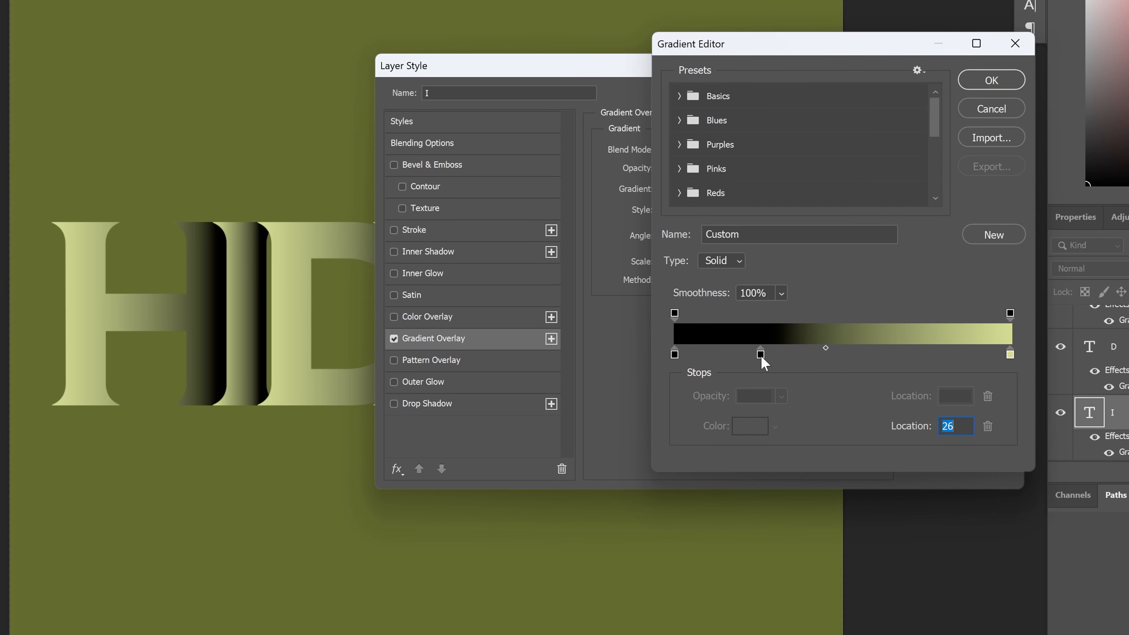
left_click_drag(761, 355, 771, 398)
left_click_drag(805, 358, 826, 349)
left_click(991, 81)
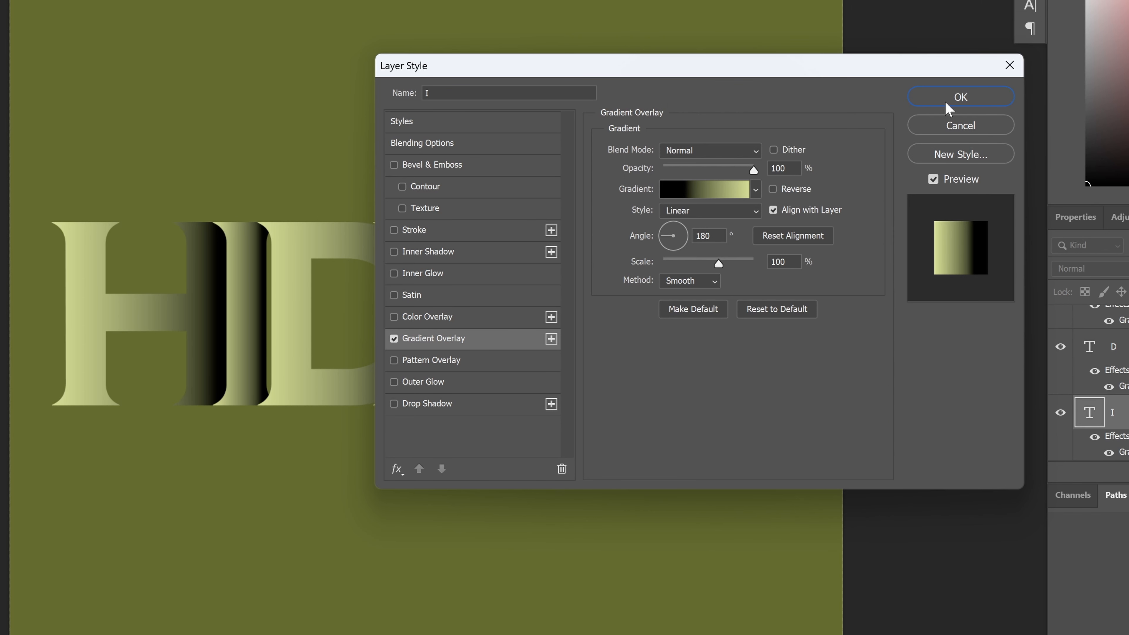
left_click(959, 96)
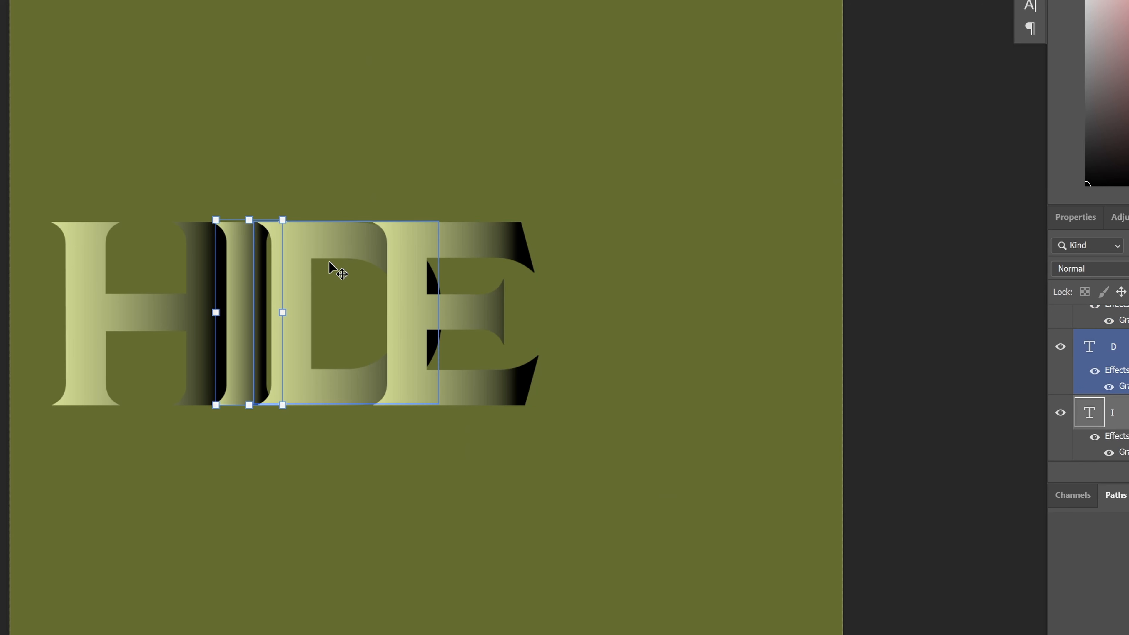
- Nudge the E away from the D until its stem just meets the outer edge of the D's dark curve
left_click(423, 330)
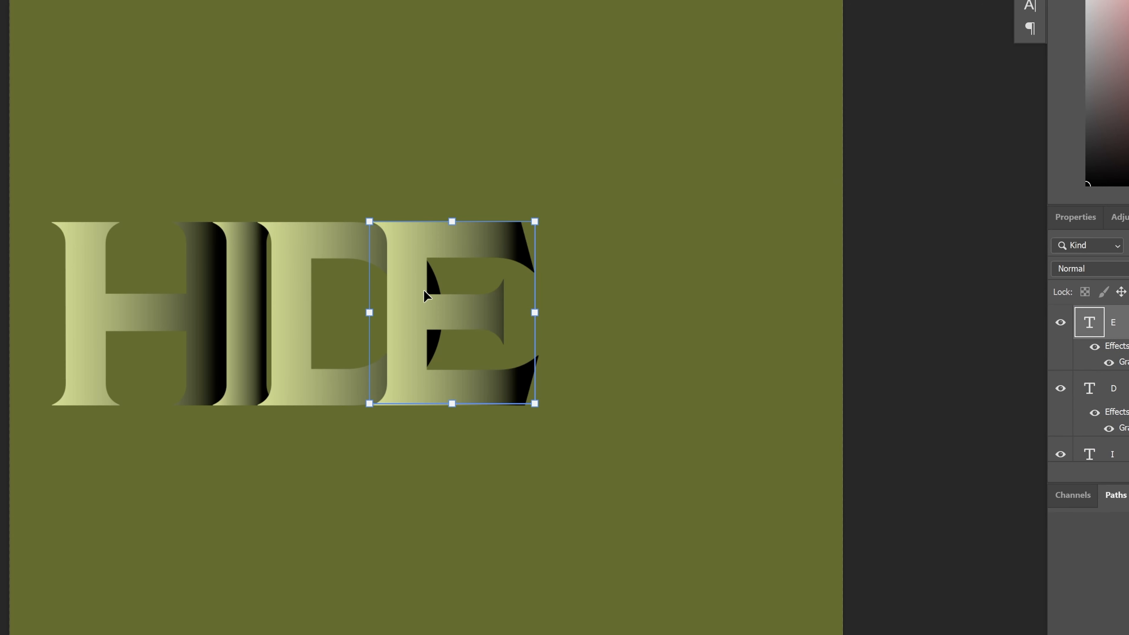
key("Right")
key("Right")
key("Right")
key("Right")
key("Right")
key("Right")
key("Right")
key("Right")
key("Right")
key("Right")
key("Right")
key("Right")
key("Right")
key("Right")
key("Right")
key("Right")
key("Right")
key("Right")
key("Right")
key("Right")
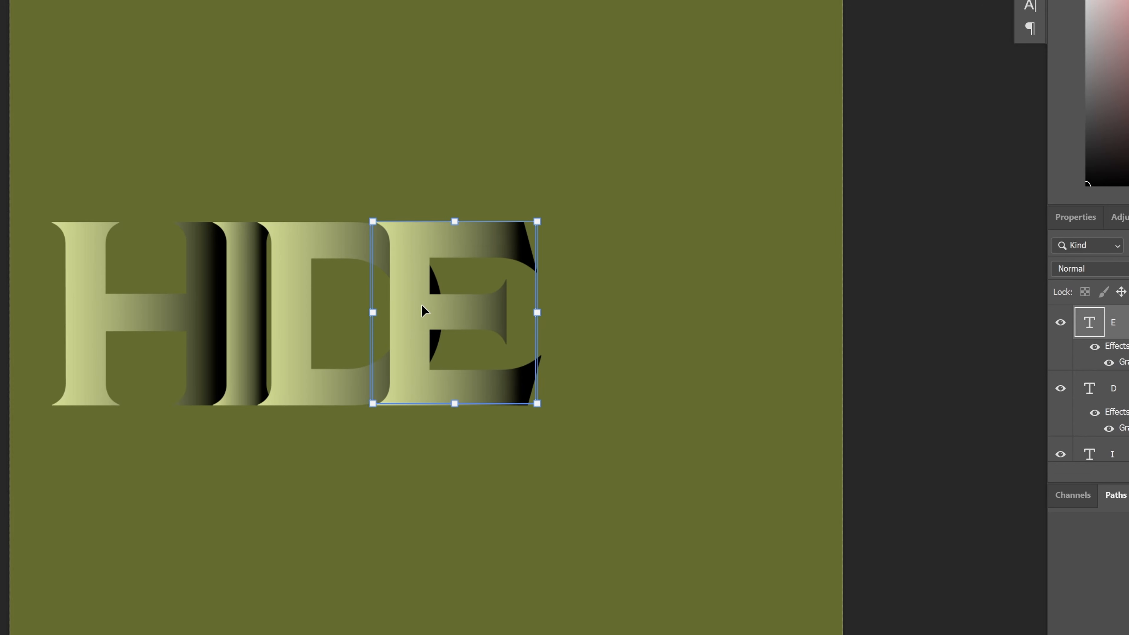
key("Right")
key("Right")
key("Right")
key("Right")
key("Right")
key("Right")
key("Right")
key("Right")
key("Right")
key("Right")
key("Right")
key("Right")
key("Right")
key("Right")
key("Right")
key("Right")
key("Right")
key("Right")
key("Right")
key("Right")
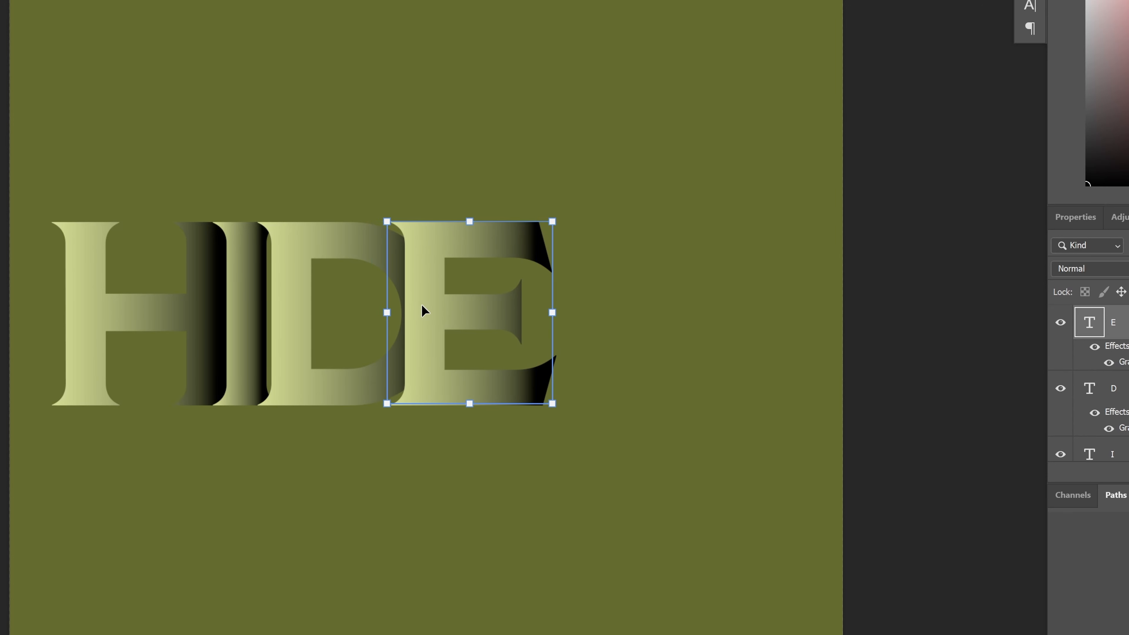
key("Right")
key("Right")
key("Right")
key("Right")
key("Right")
key("Right")
key("Right")
key("Right")
key("Right")
key("Right")
key("Right")
key("Right")
key("Right")
key("Right")
key("Right")
key("Right")
key("Right")
key("Right")
key("Right")
key("Right")
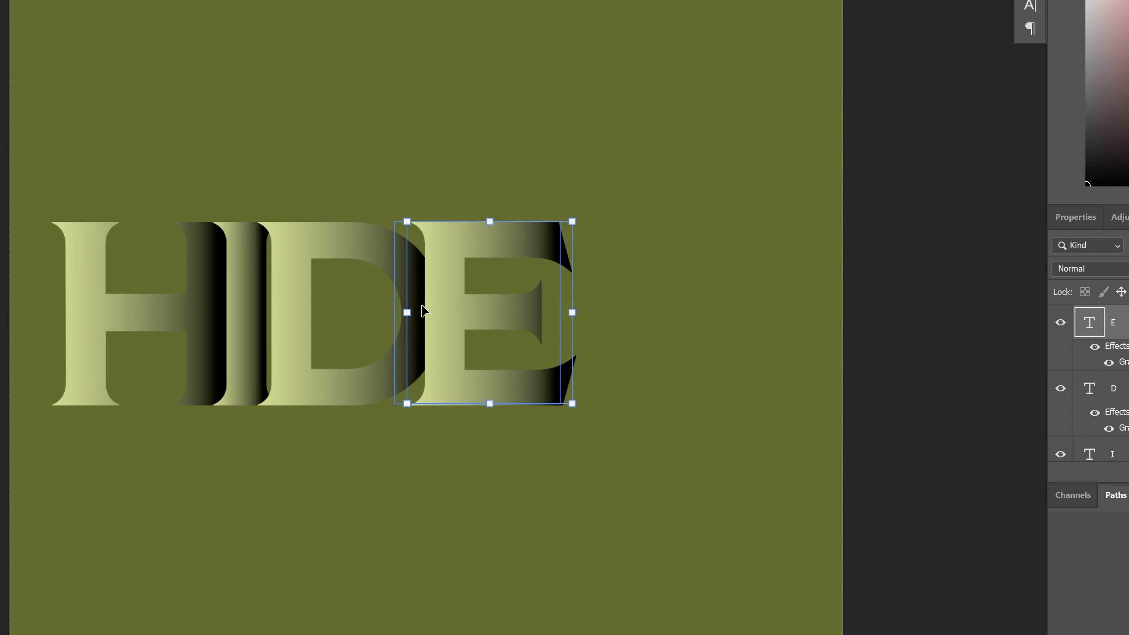
key("Right")
key("Right")
key("Right")
key("Right")
key("Right")
key("Right")
key("Right")
key("Right")
key("Right")
key("Right")
key("Right")
key("Right")
key("Right")
key("Right")
key("Right")
key("Right")
key("Right")
key("Right")
key("Right")
key("Right")
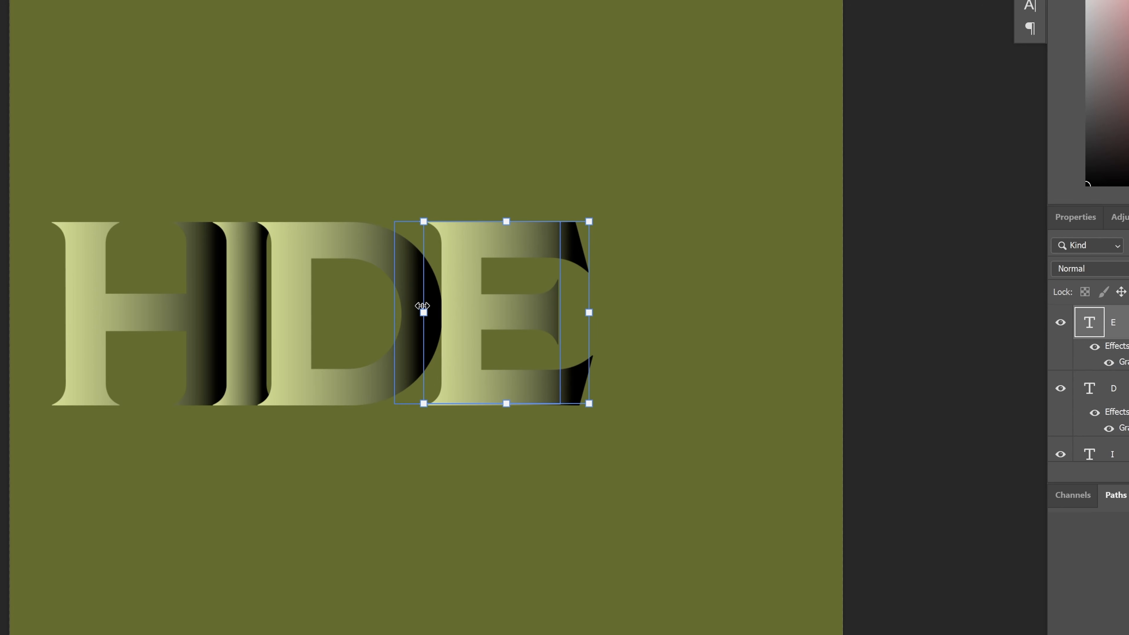
key("Left")
key("Left")
key("Left")
key("Left")
key("Left")
key("Left")
key("Left")
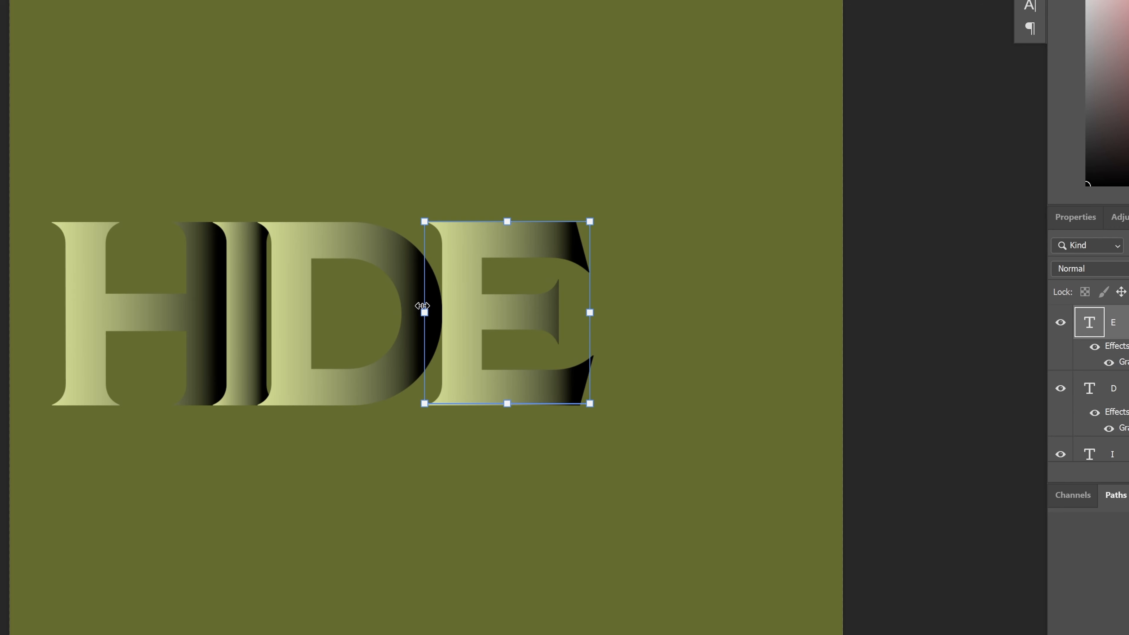
- Nudge the D slightly toward the I so its stem sits flush against the I's dark edge
left_click(270, 247)
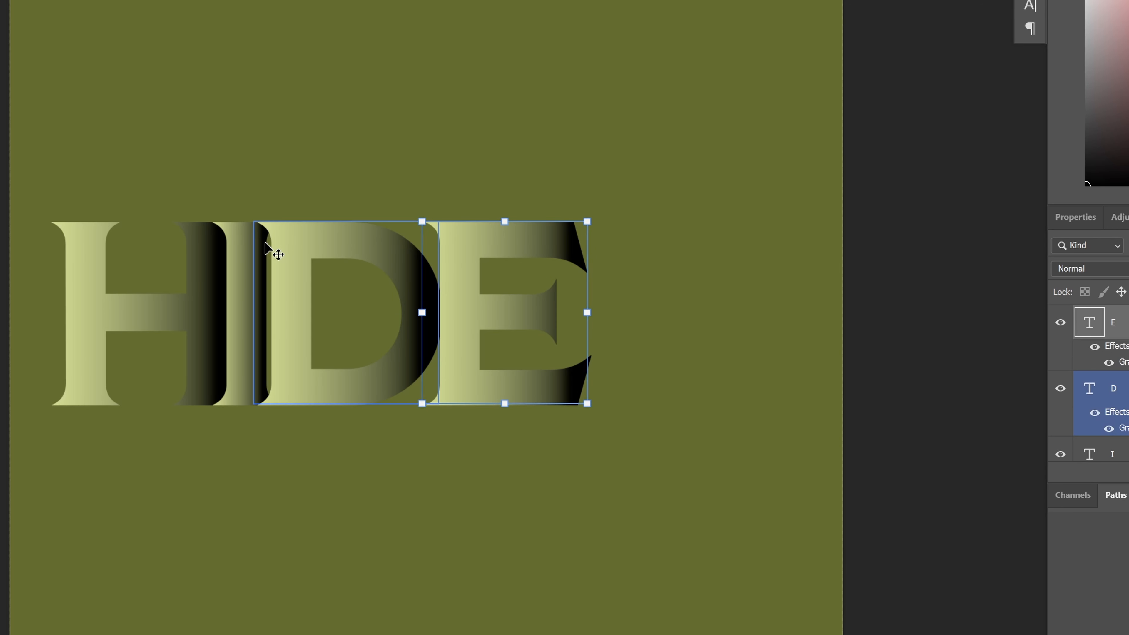
key("Left")
key("Left")
key("Left")
key("Left")
key("Left")
key("Left")
key("Left")
key("Left")
key("Left")
key("Left")
key("Left")
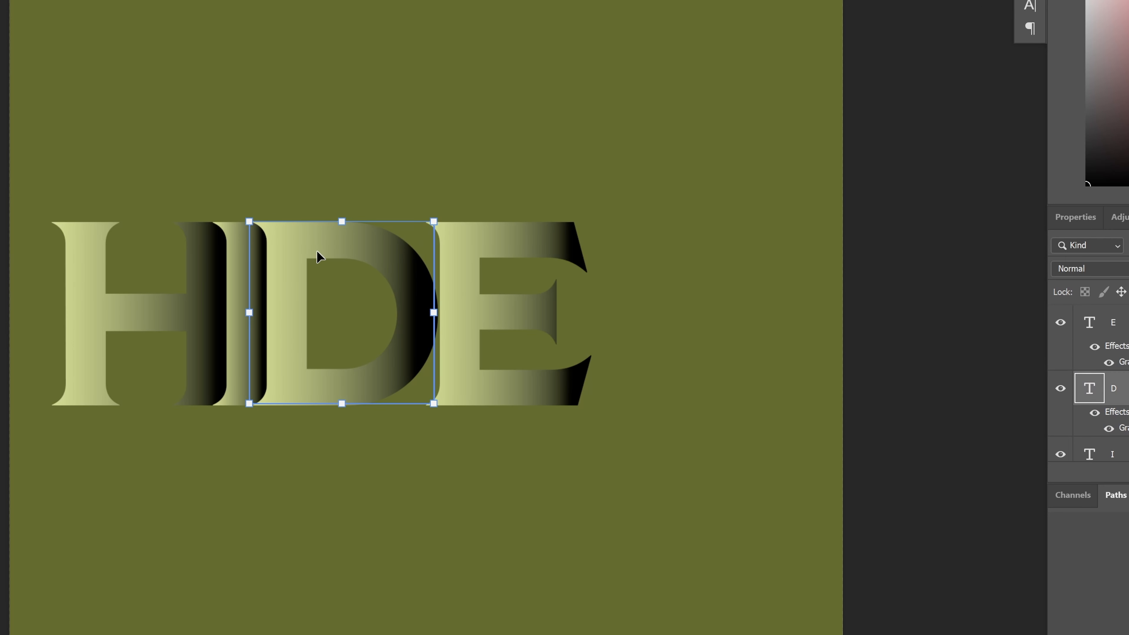
key("Right")
key("Right")
key("Right")
key("Left")
key("Left")
key("Left")
- Nudge the E back toward the D so its stem overlaps the D's dark curved edge
left_click(480, 239)
key("Left")
key("Left")
key("Left")
key("Left")
key("Left")
key("Left")
key("Left")
key("Left")
key("Left")
key("Left")
key("Left")
key("Left")
key("Left")
key("Left")
key("Left")
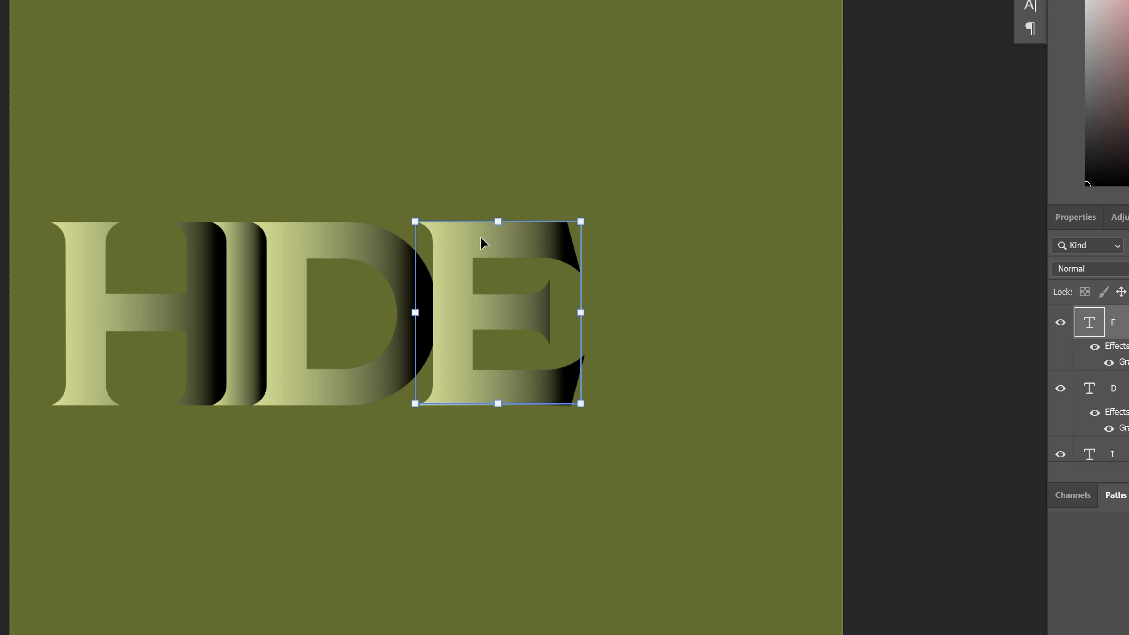
key("Left")
key("Left")
key("Left")
key("Left")
key("Left")
key("Left")
key("Left")
key("Left")
key("Left")
key("Left")
key("Left")
key("Left")
key("Left")
key("Left")
key("Left")
key("Left")
key("Left")
key("Left")
key("Left")
key("Left")
key("Left")
key("Left")
key("Left")
key("Left")
key("Left")
key("Left")
key("Left")
key("Left")
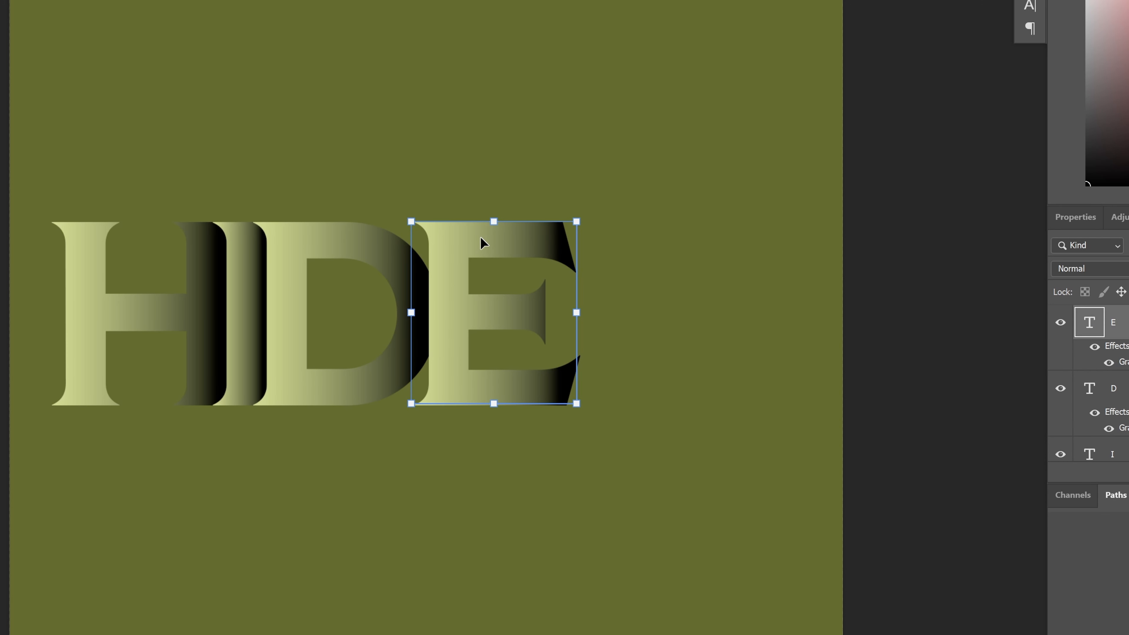
- Nudge the E further over the D until its stem just meets the edge of the D's inner opening
key("Left")
key("Left")
key("Left")
key("Left")
key("Left")
key("Left")
key("Left")
key("Left")
key("Left")
key("Left")
key("Left")
key("Left")
key("Left")
key("Left")
key("Left")
key("Left")
key("Left")
key("Left")
key("Left")
key("Left")
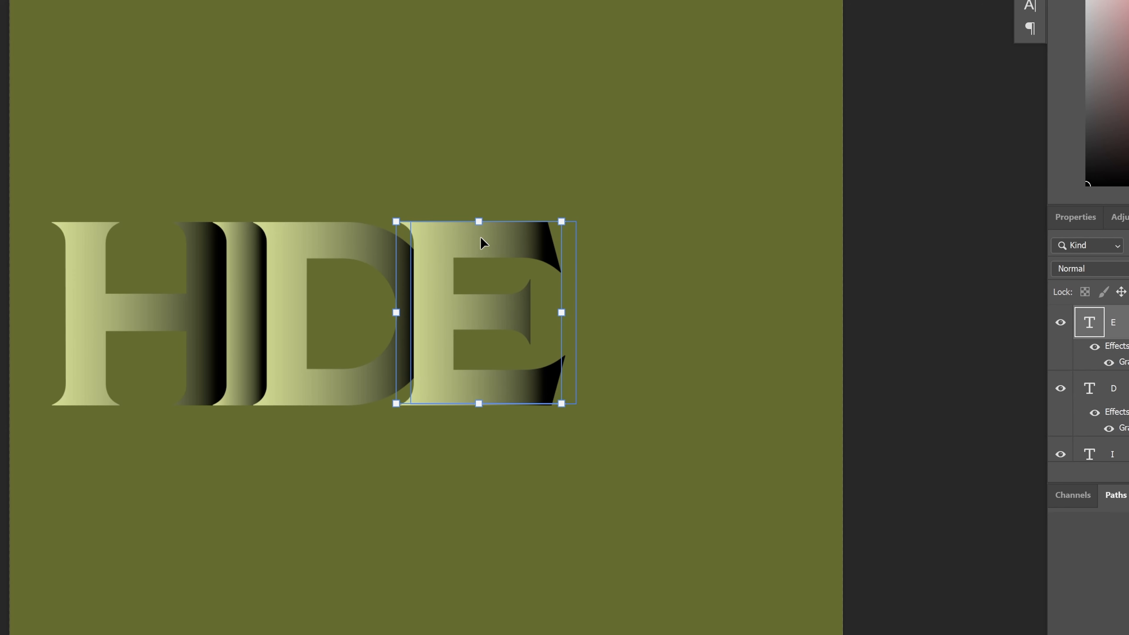
key("Right")
key("Right")
key("Right")
key("Right")
key("Right")
key("Right")
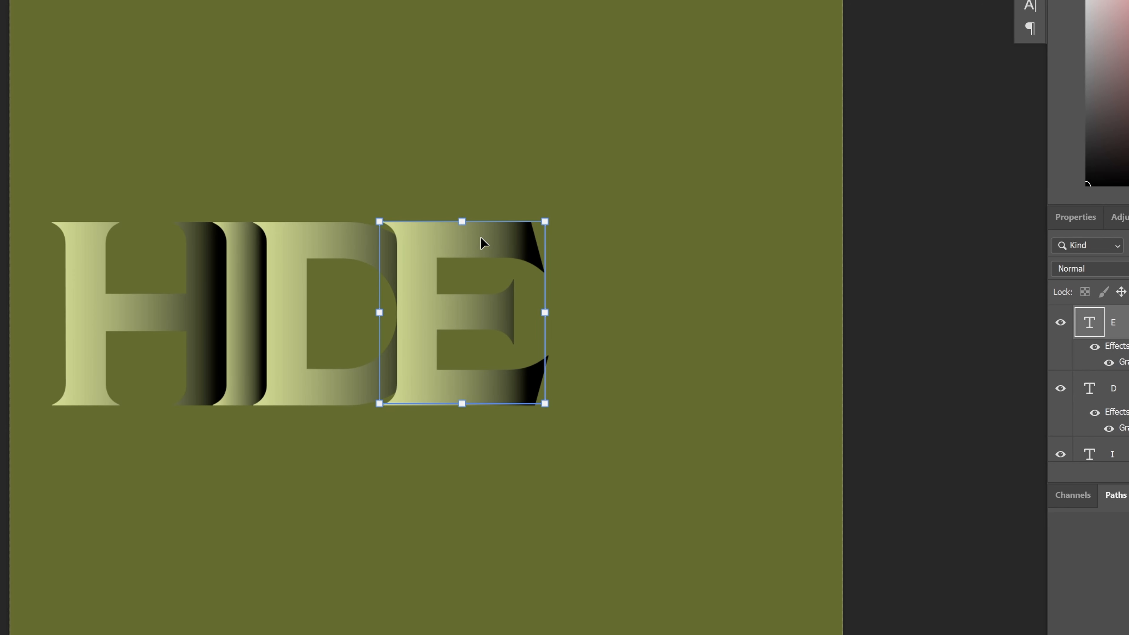
- Extend the black end of the D's gradient overlay so the D's edge beside the E is dark, and apply the layer style
left_click(330, 235)
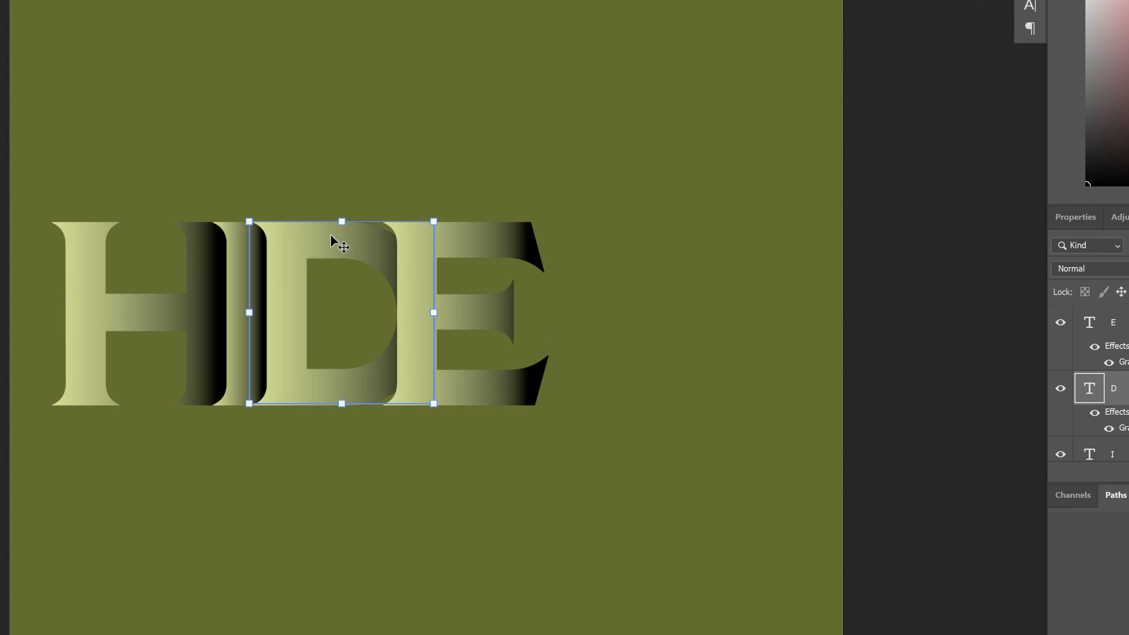
double_click(1124, 389)
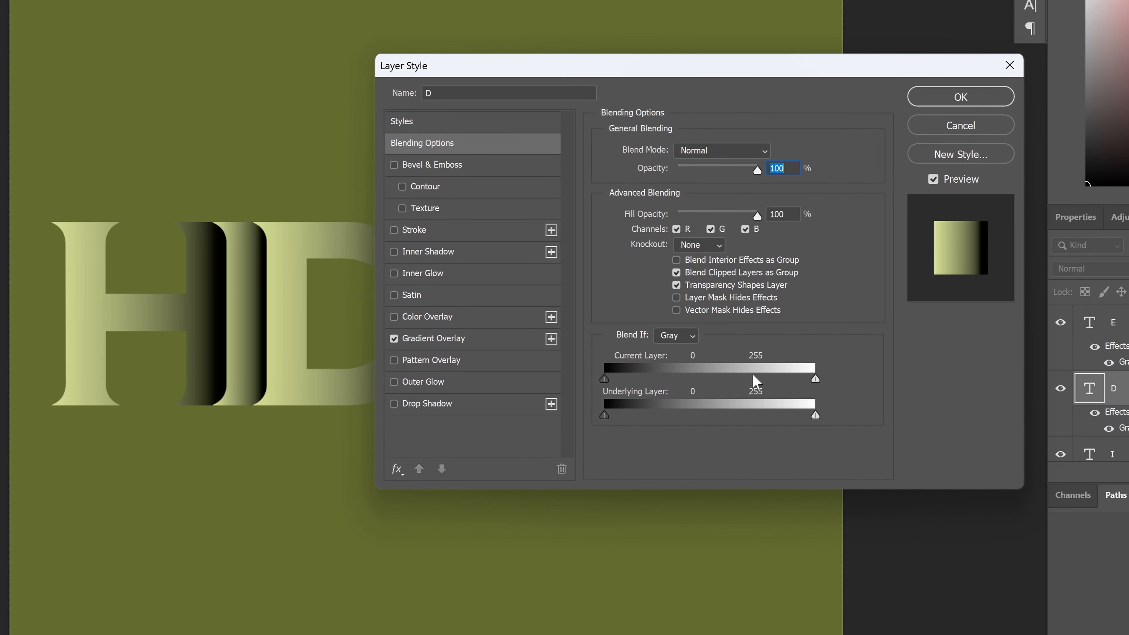
left_click(433, 338)
left_click_drag(529, 68, 686, 81)
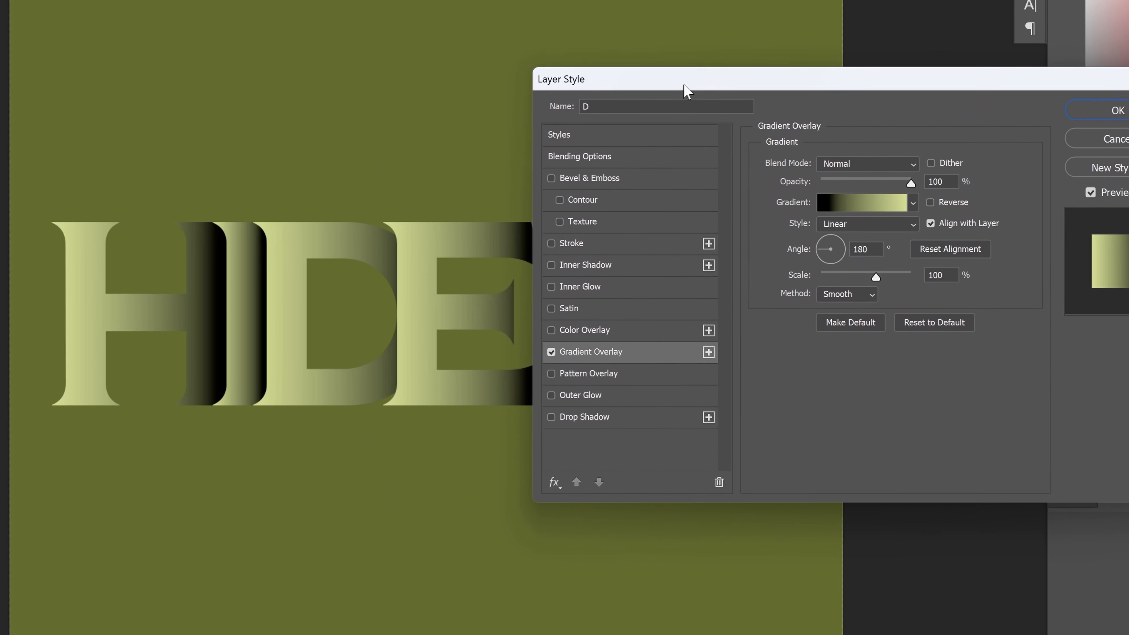
left_click(881, 207)
left_click_drag(708, 355, 742, 360)
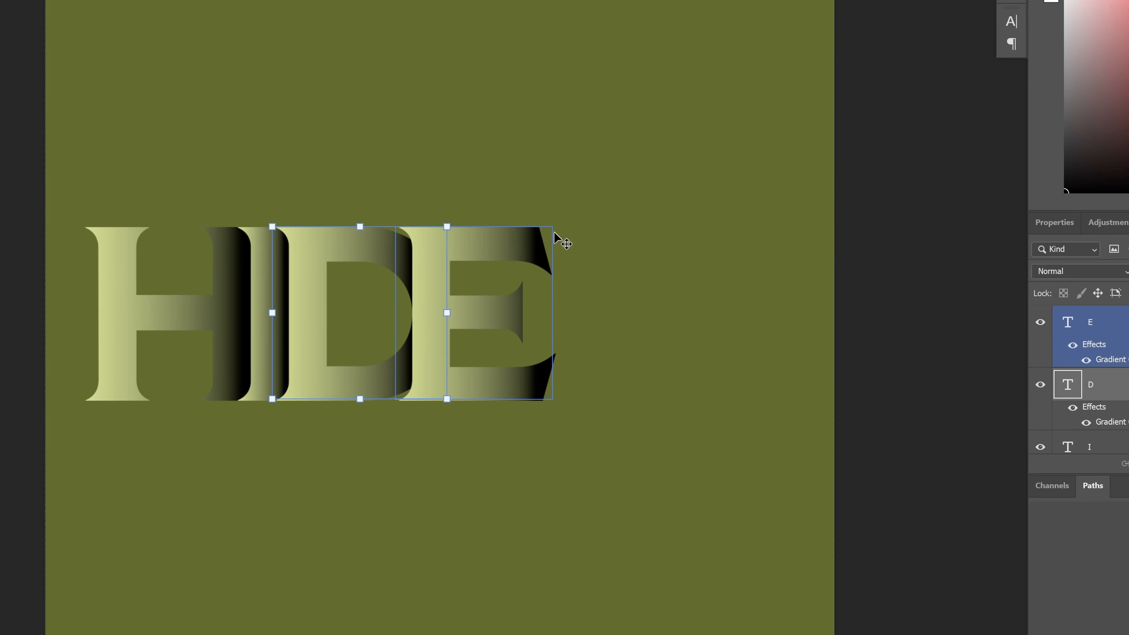
left_click(620, 491)
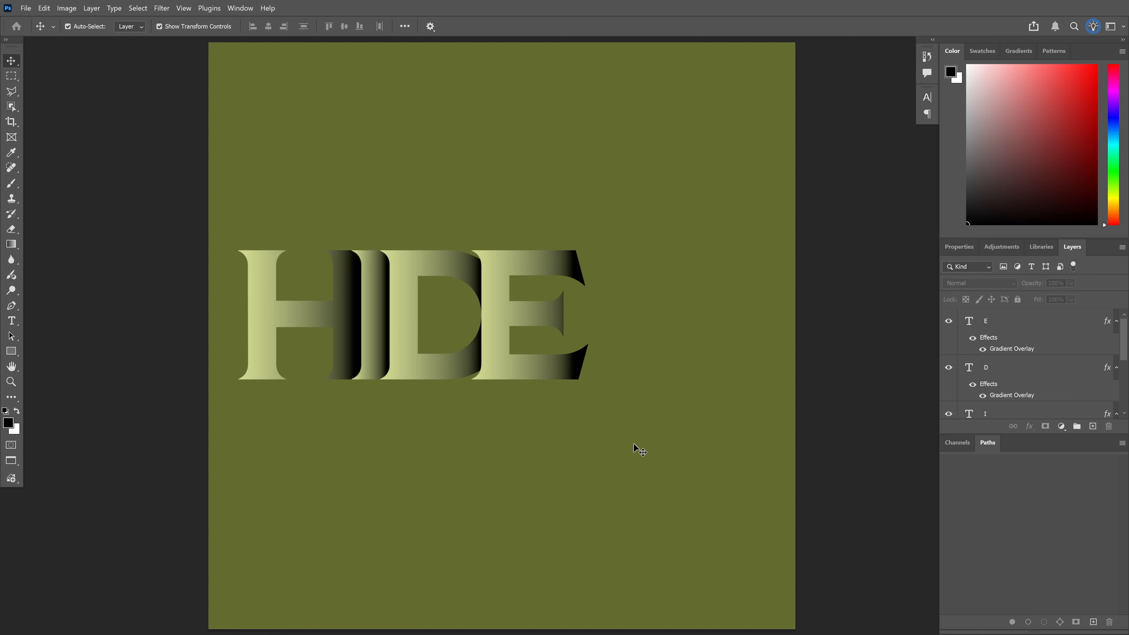
left_click(578, 285)
left_click(640, 267)
left_click(564, 256)
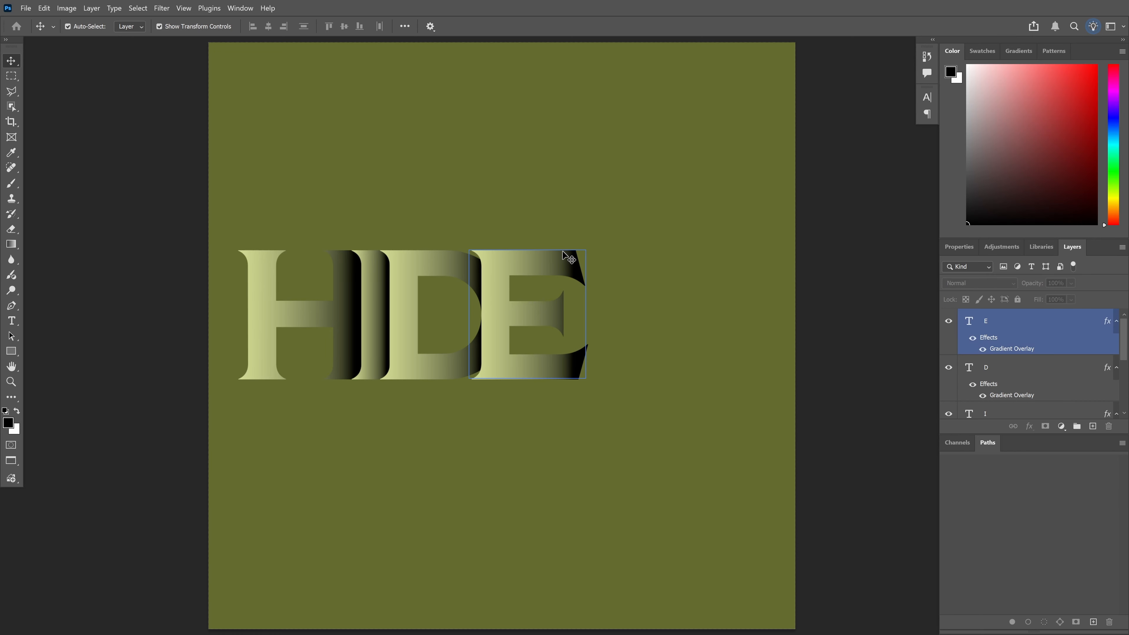
left_click(624, 388)
left_click(542, 254)
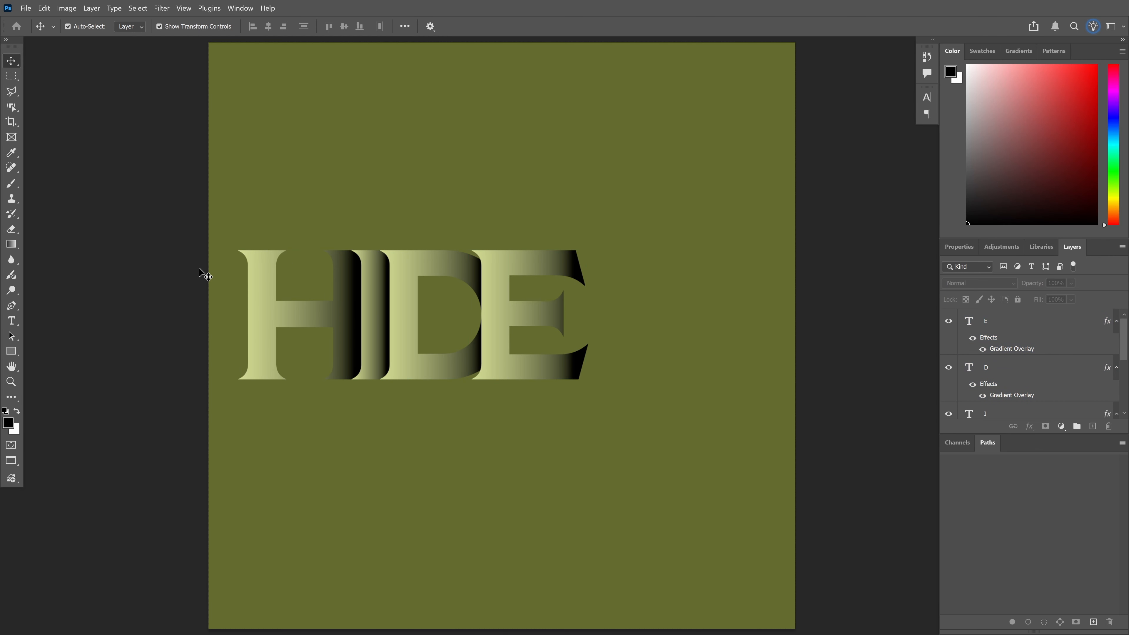
- Group the four HIDE letters and centre the group horizontally and vertically on the canvas
left_click_drag(179, 281, 620, 337)
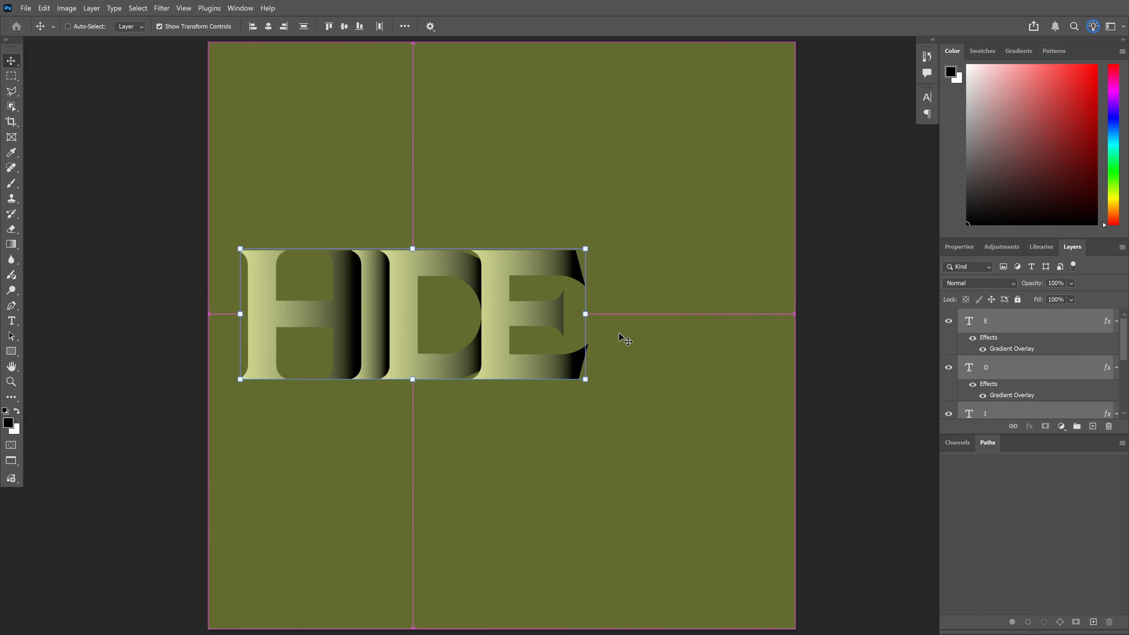
key("ctrl+g")
left_click(404, 27)
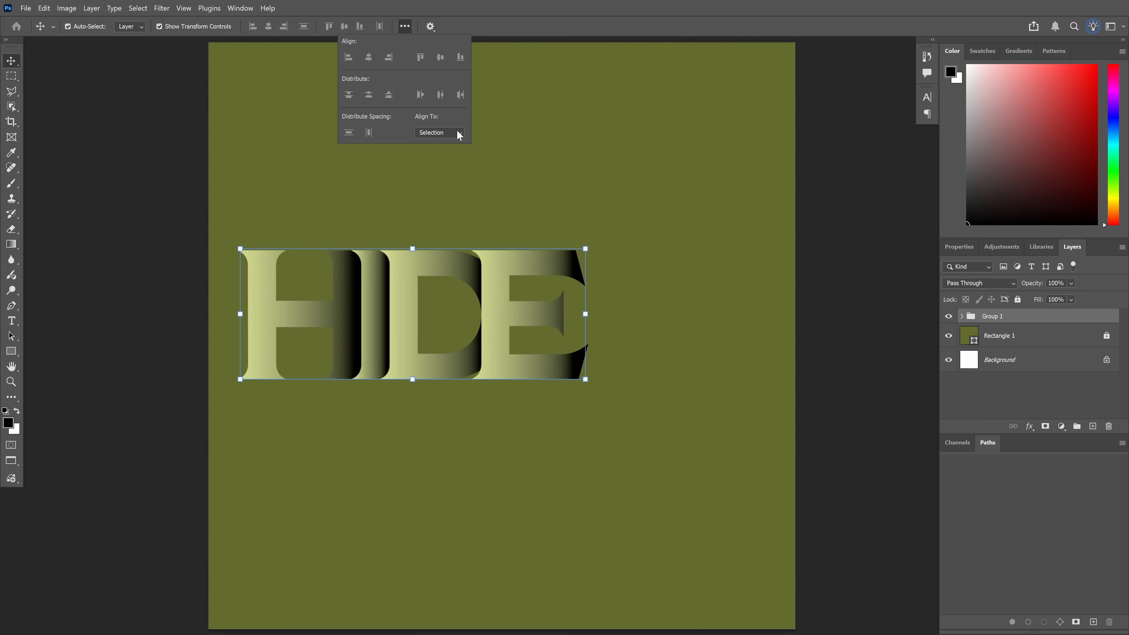
left_click(460, 132)
left_click(433, 145)
left_click(369, 57)
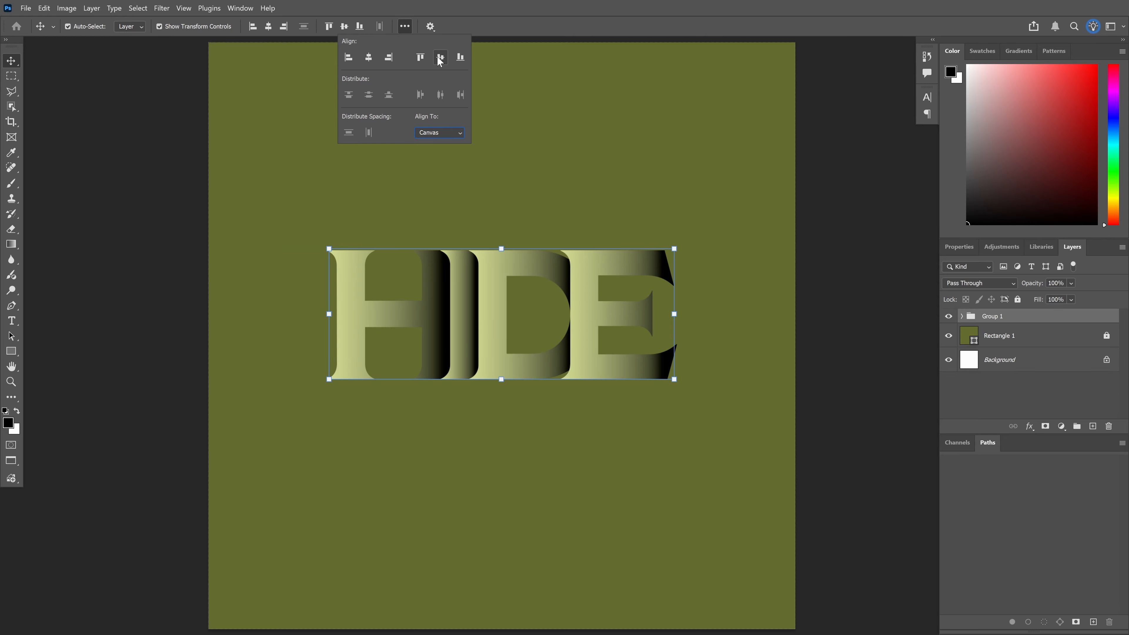
left_click(440, 57)
- Scale the letter group up from its centre to about 163% so the word nearly fills the canvas width
left_click(592, 343)
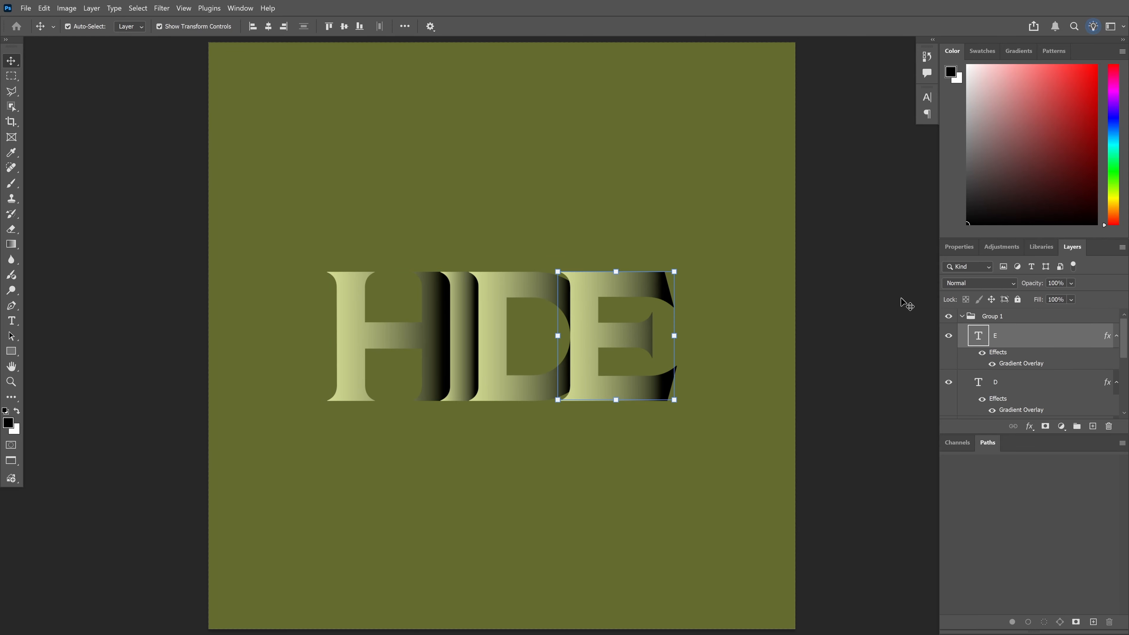
left_click(982, 317)
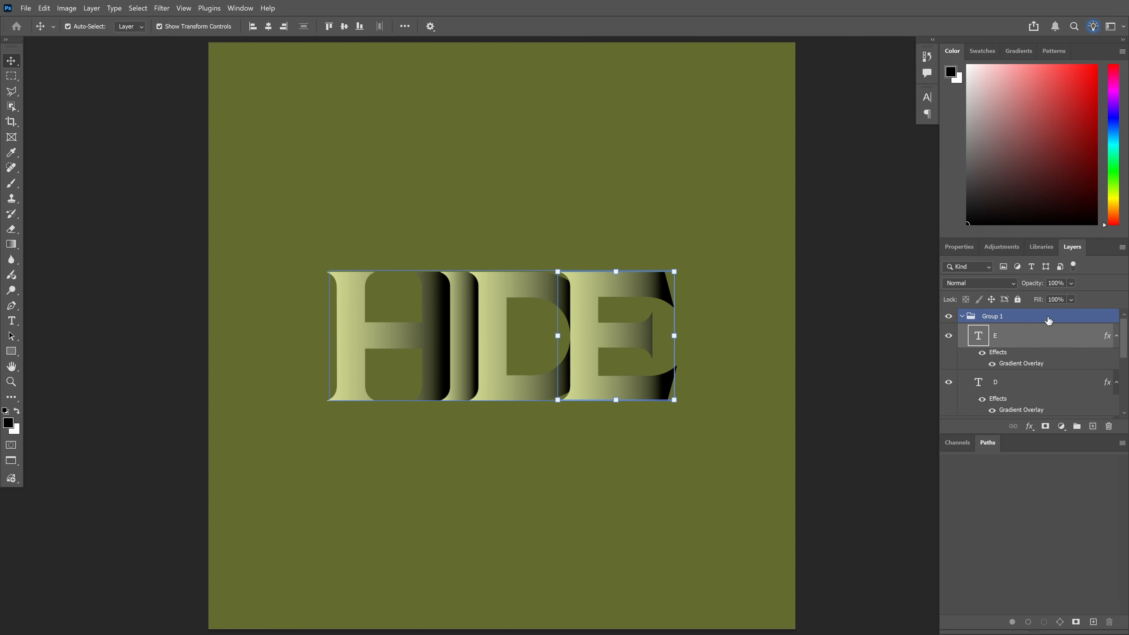
left_click(674, 401)
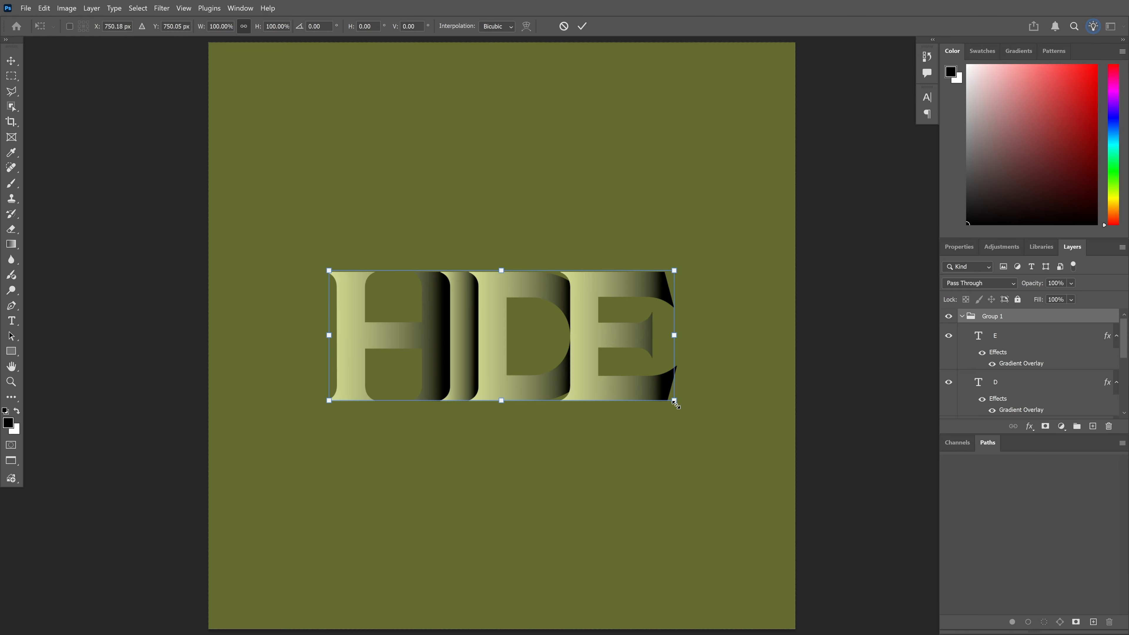
left_click_drag(674, 404, 768, 481)
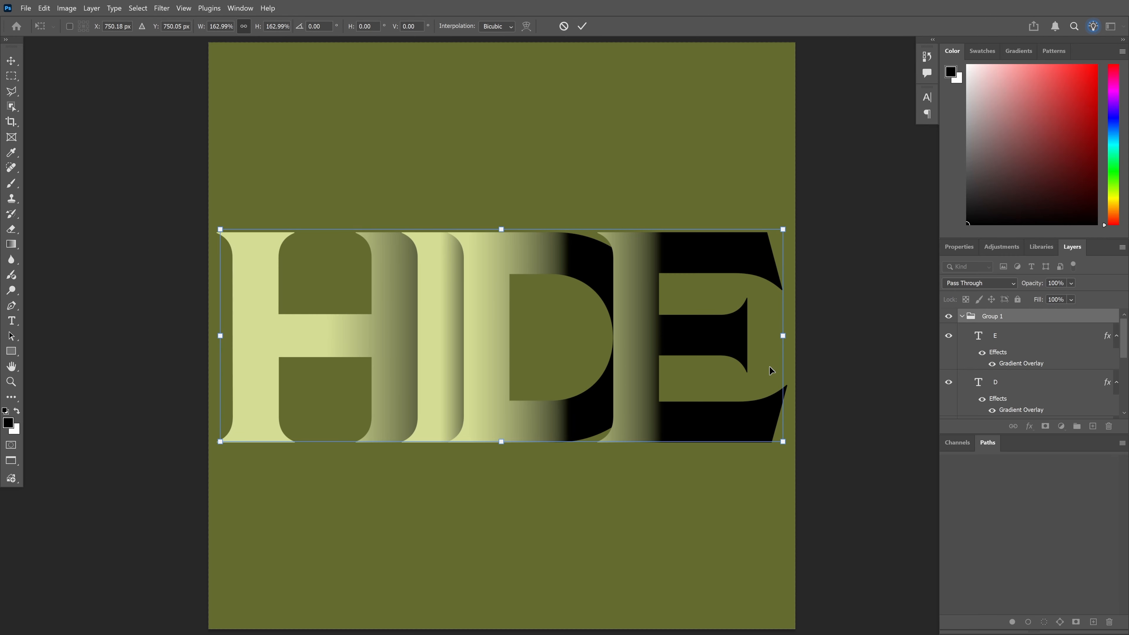
key("Return")
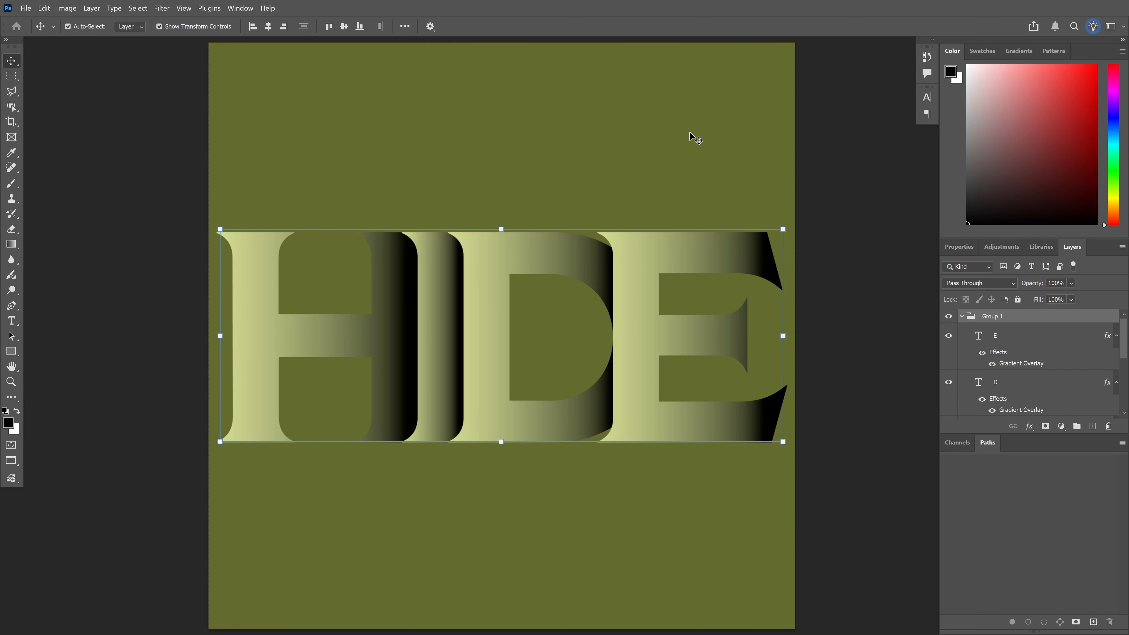
left_click(691, 135)
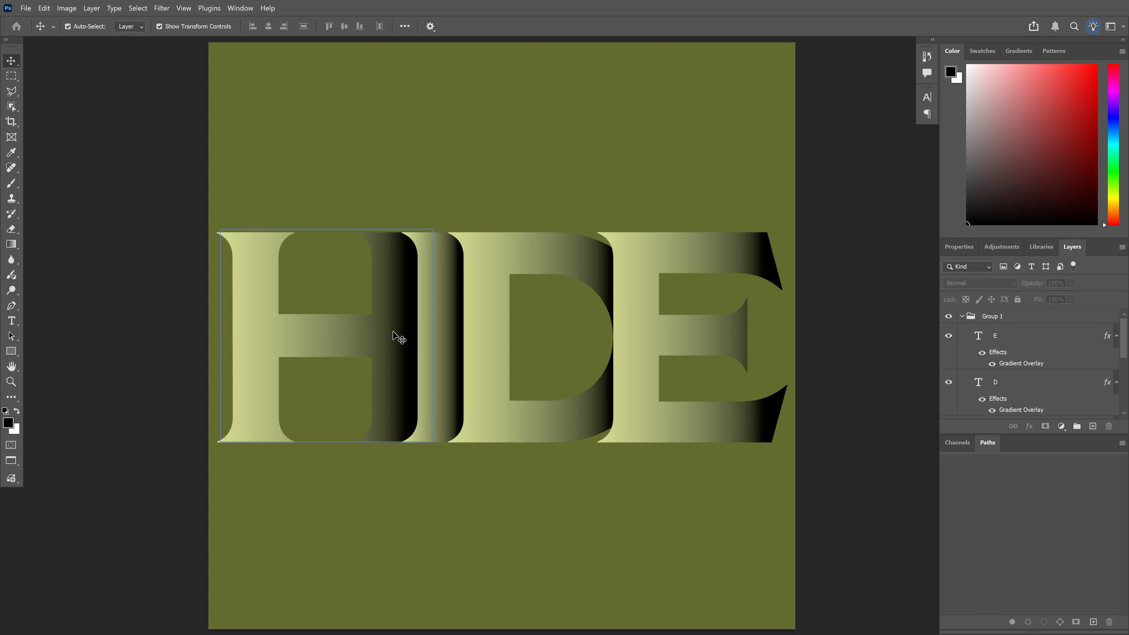
- Set the midpoint between the inner black stop and the light green in the H's gradient overlay to 12% and apply the layer style
left_click(449, 332)
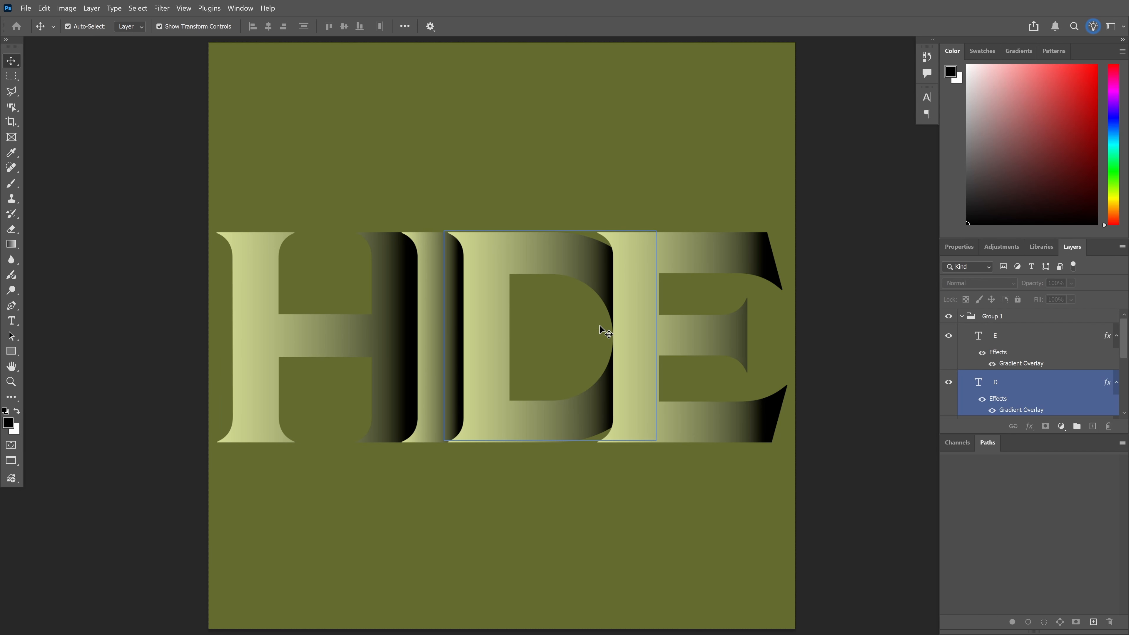
left_click(630, 296)
left_click(391, 297)
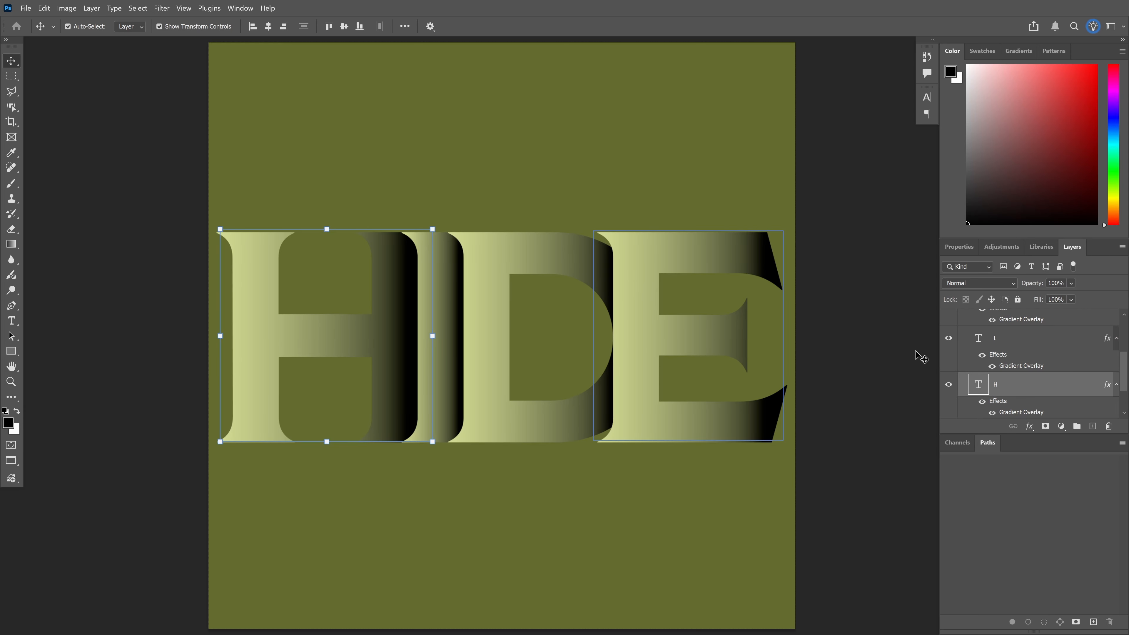
double_click(1048, 391)
left_click(618, 341)
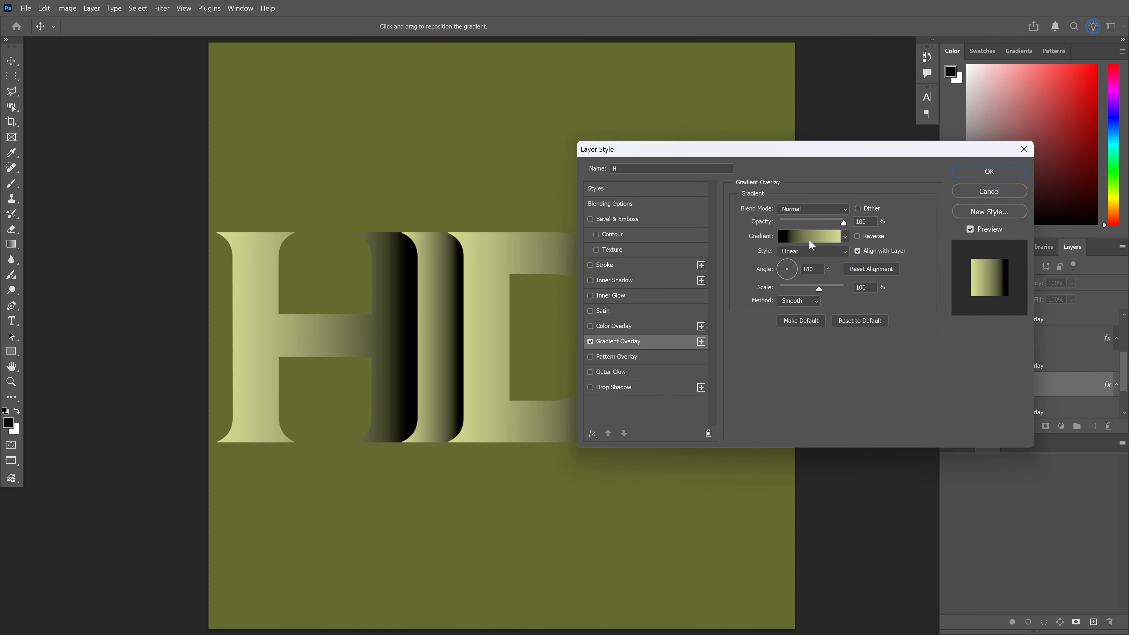
left_click(809, 239)
left_click(699, 343)
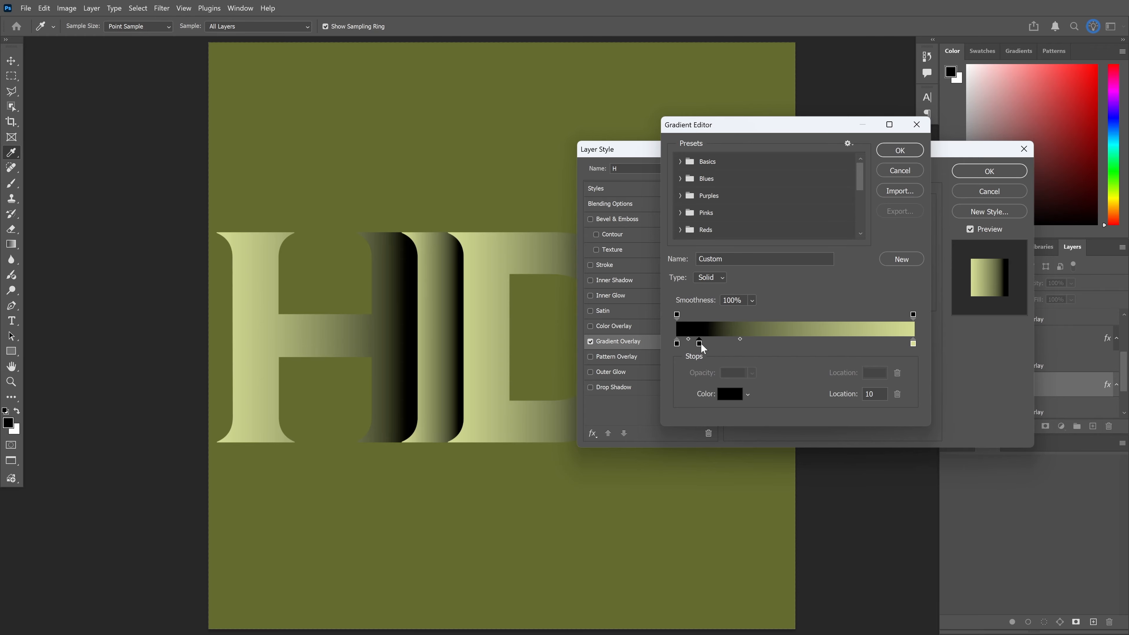
left_click_drag(740, 338, 725, 339)
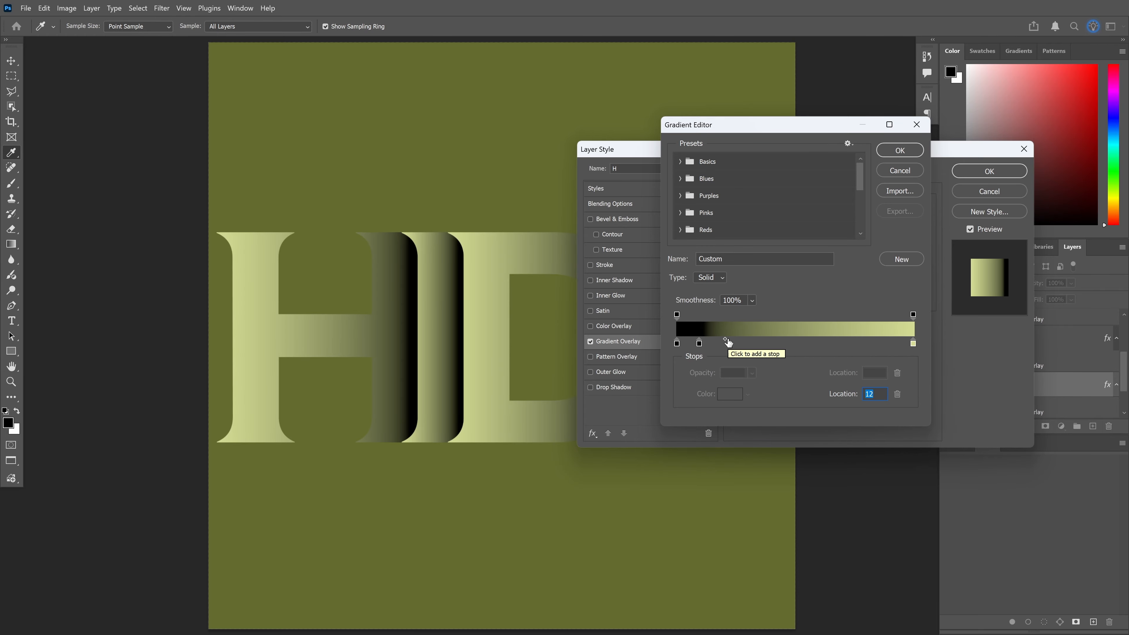
key("Return")
key("Return")
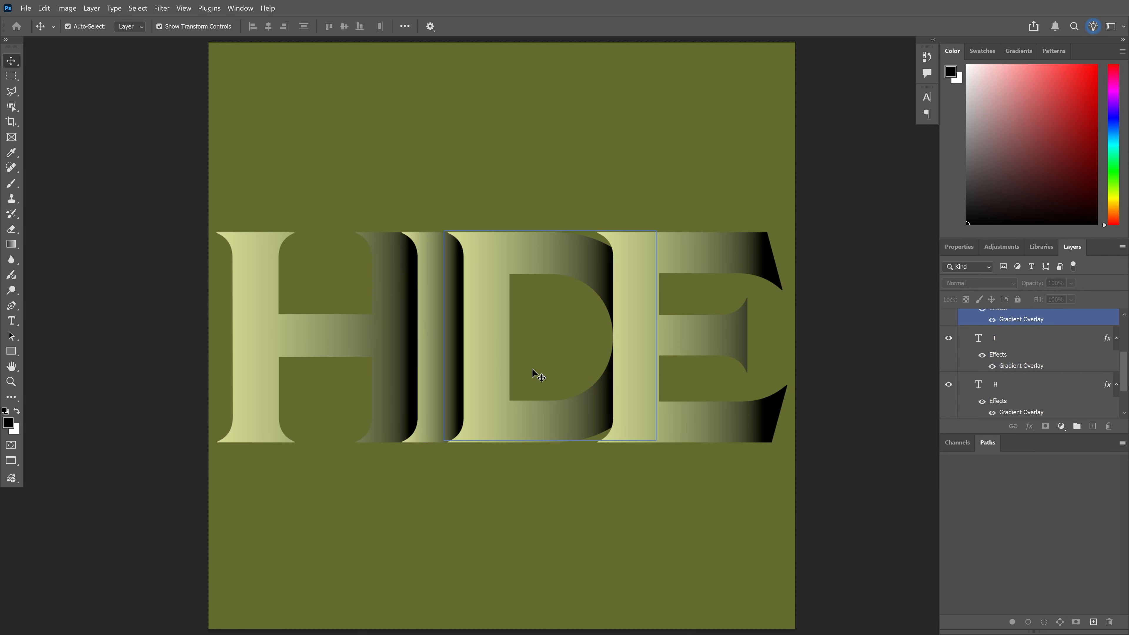
- Try a drop shadow on the E, comparing it with the gradient overlay switched off and on again
left_click(650, 264)
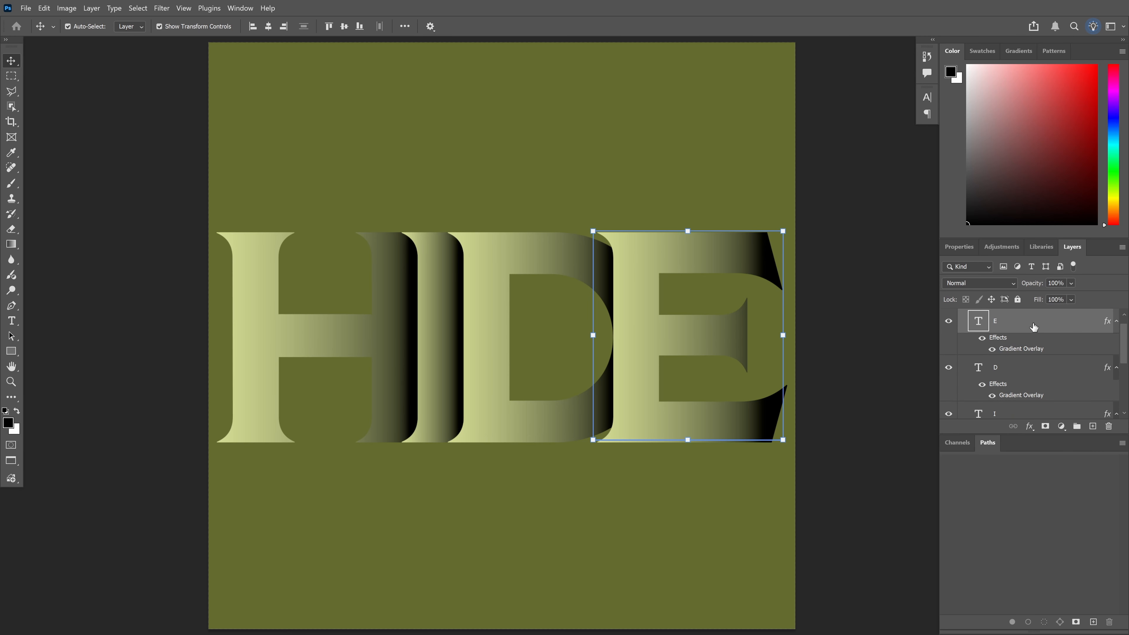
double_click(1050, 321)
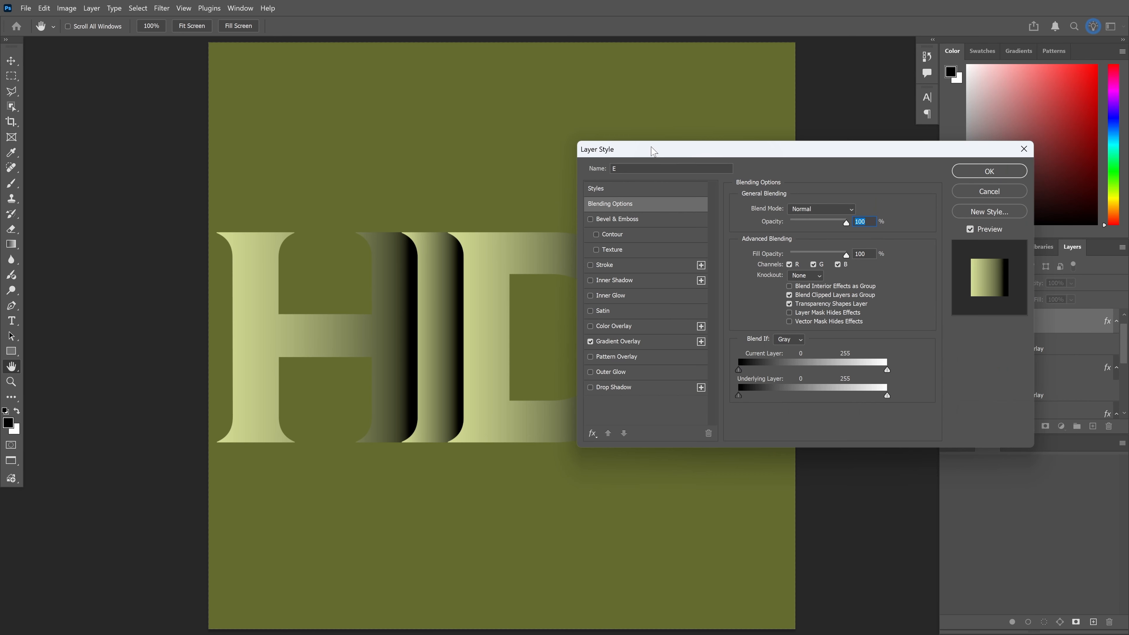
left_click_drag(644, 149, 114, 47)
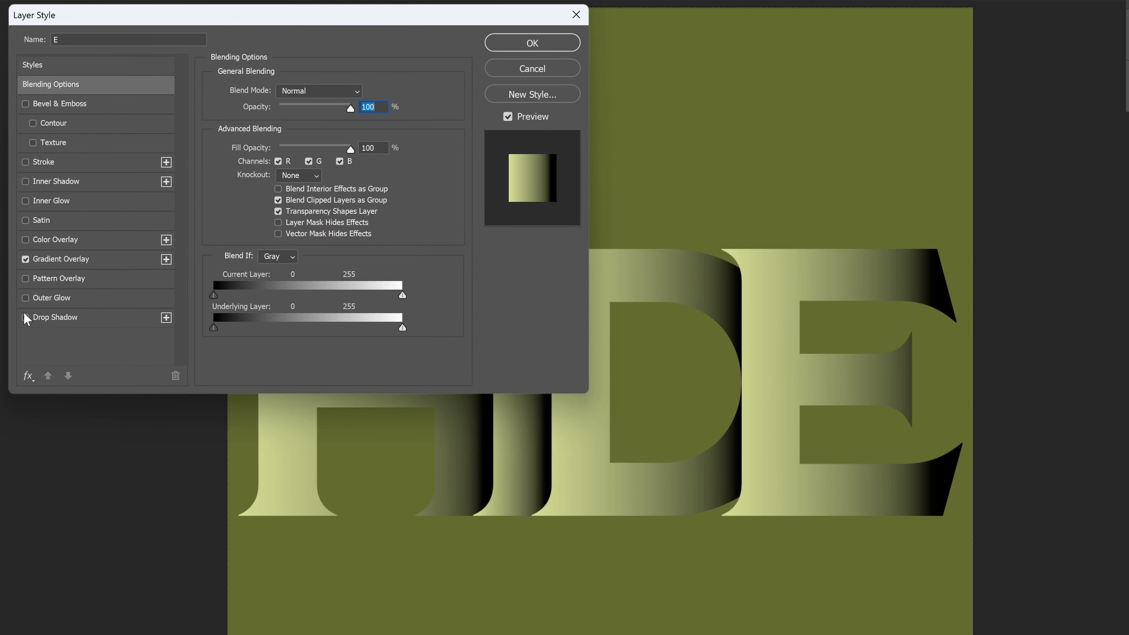
left_click(23, 318)
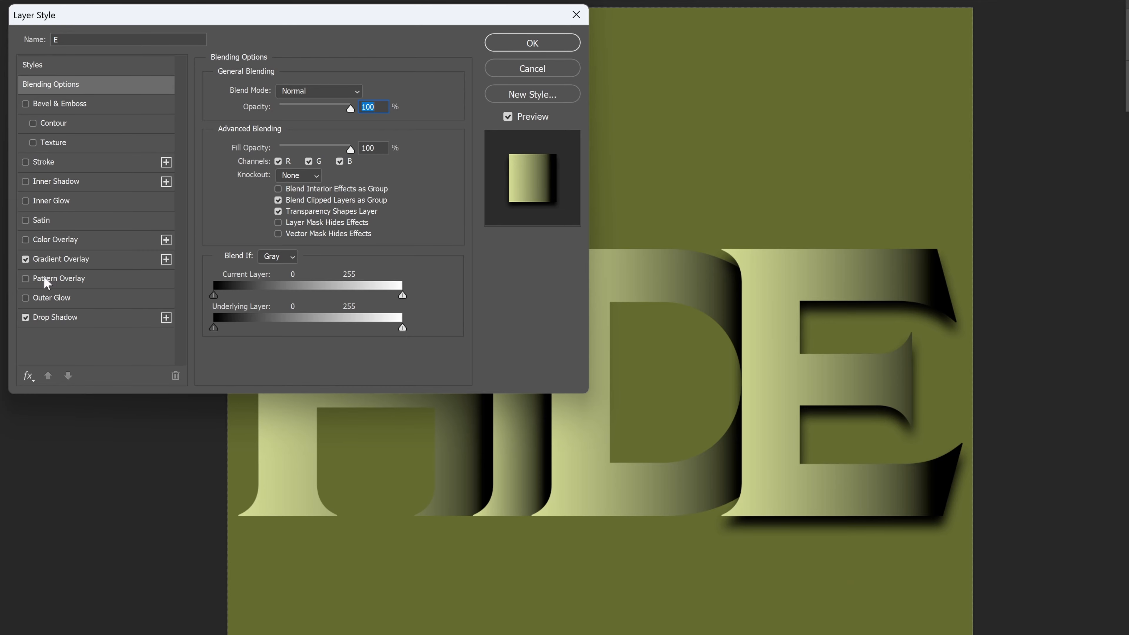
left_click(25, 259)
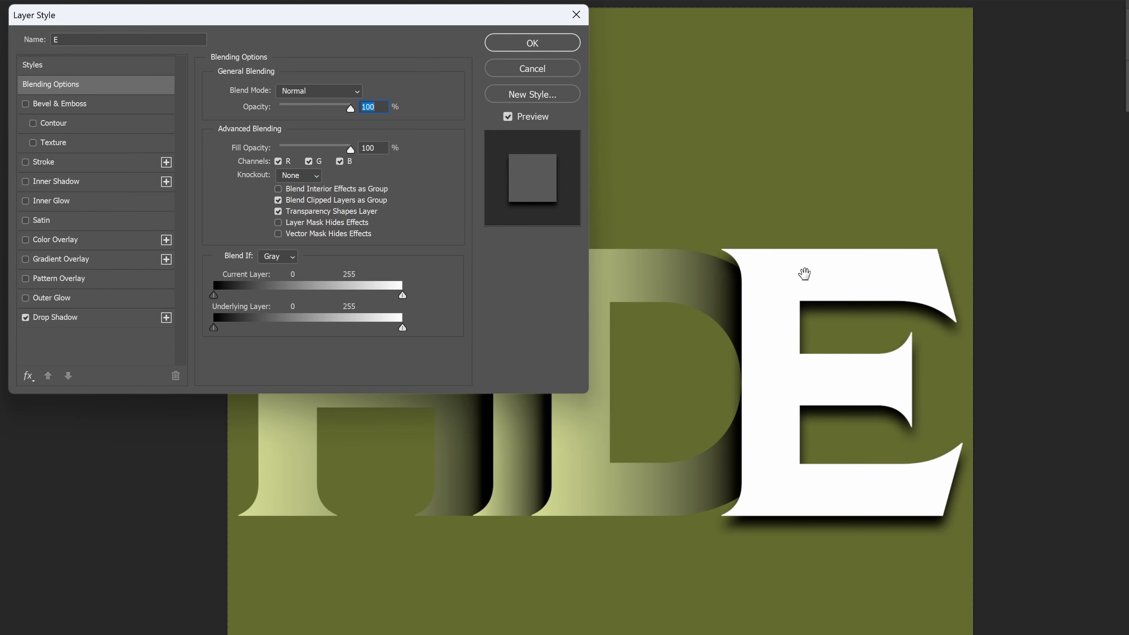
left_click(25, 259)
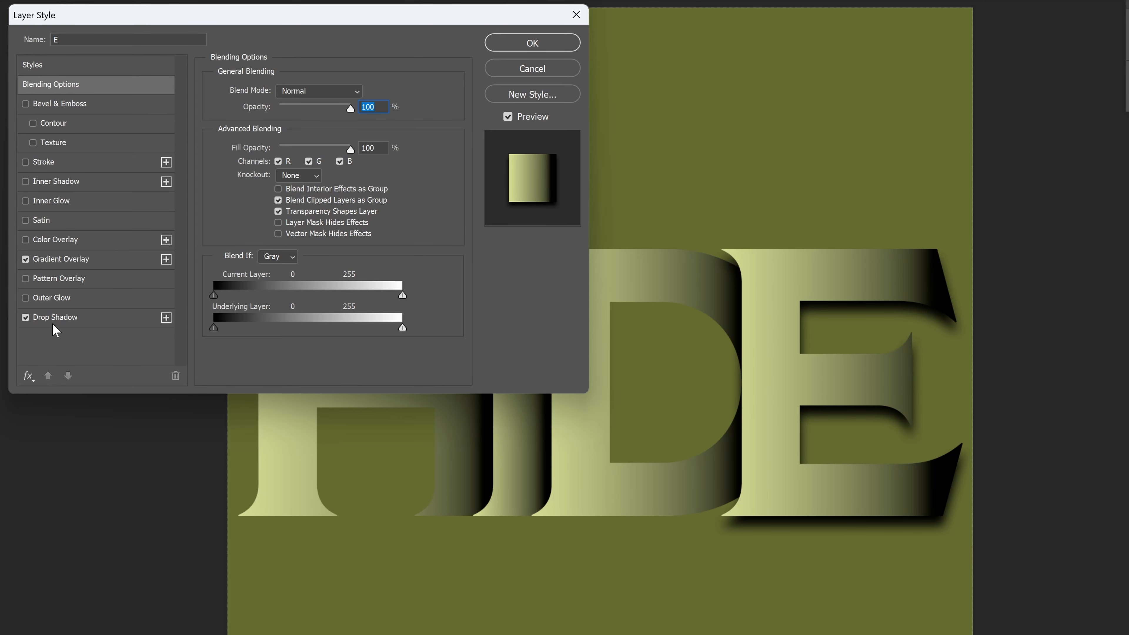
- Try the E's drop shadow at angle 0°, distance 29 px, spread 20% and size 43 px, and switch it off
left_click(62, 317)
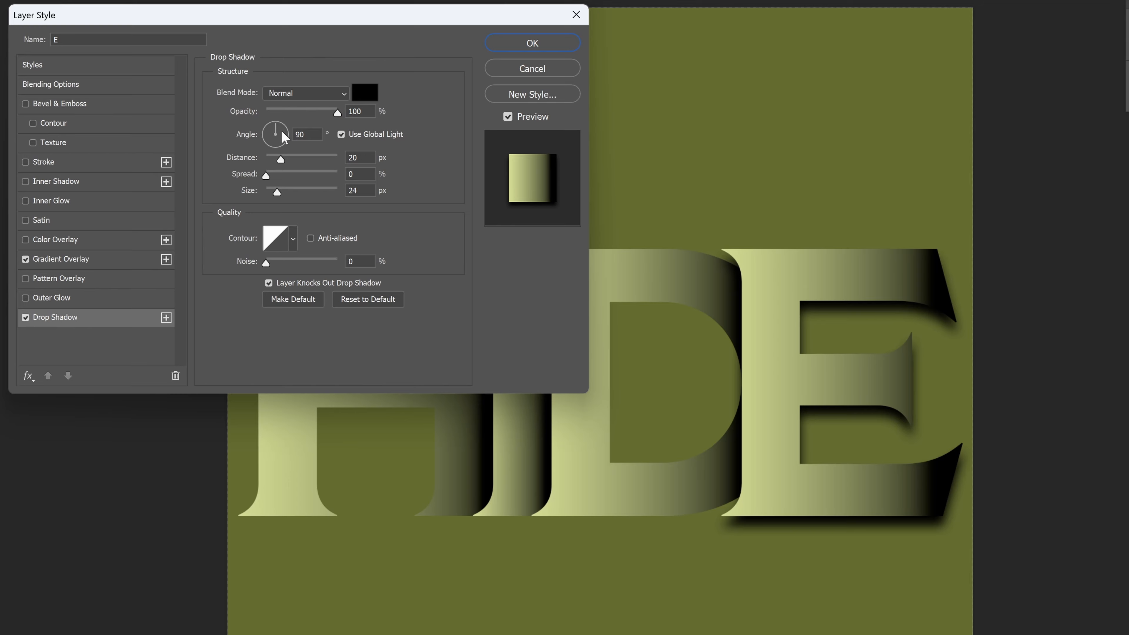
left_click(306, 134)
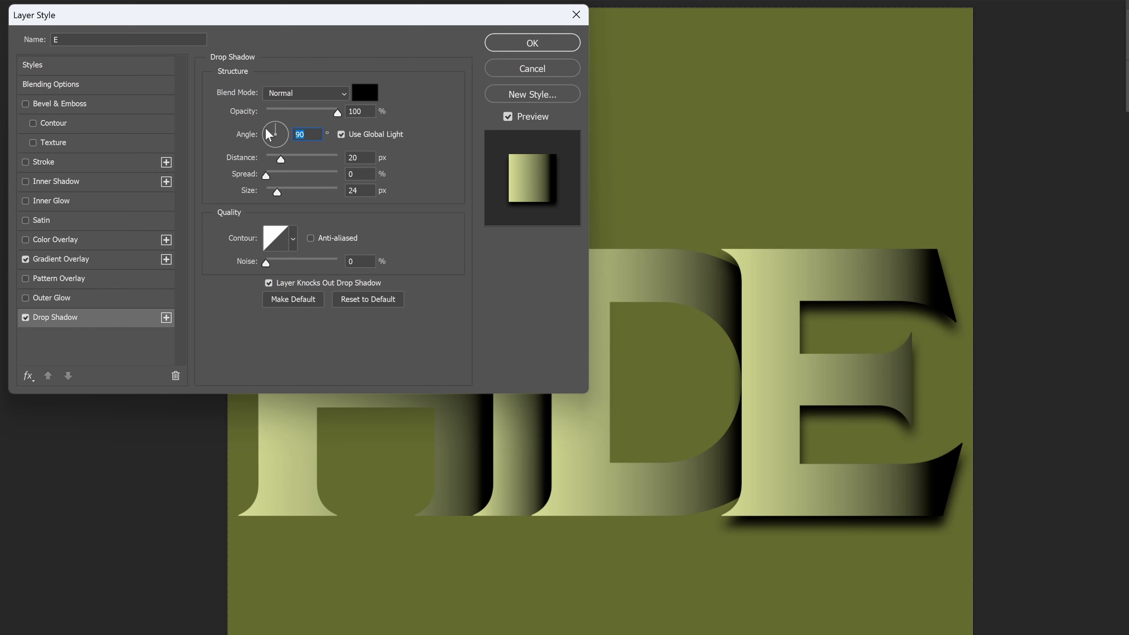
type("0")
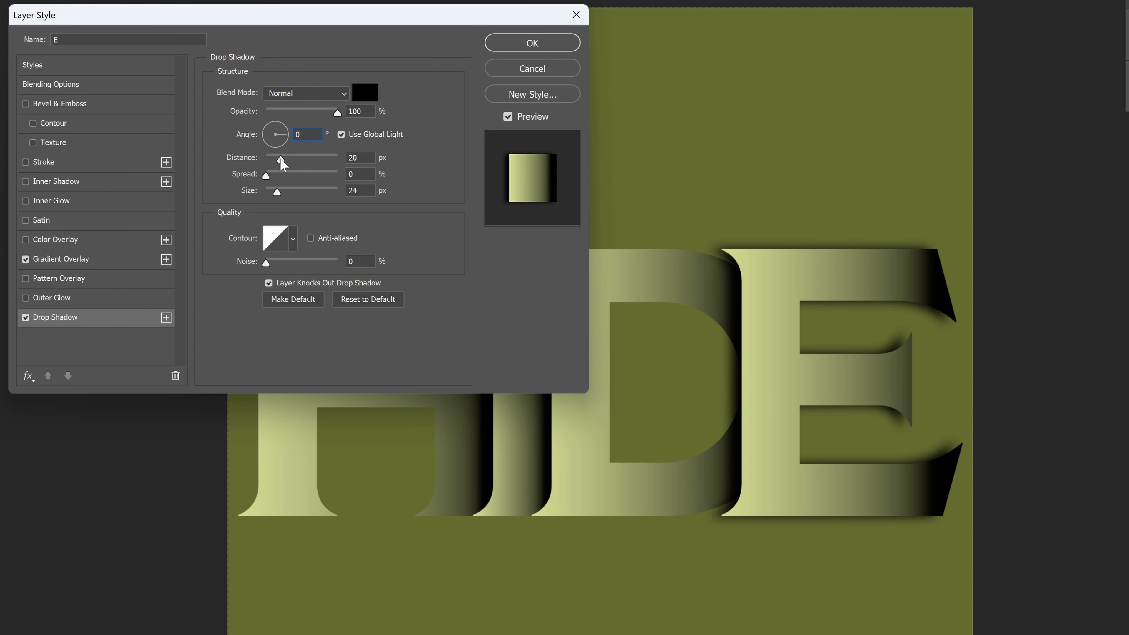
left_click_drag(280, 159, 282, 191)
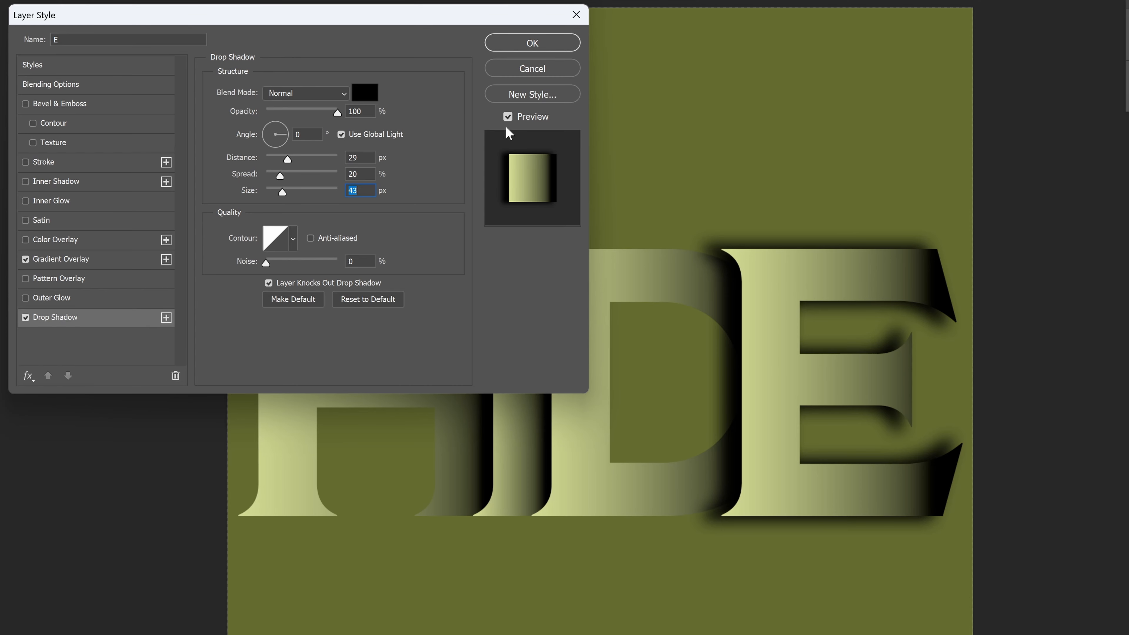
left_click(25, 317)
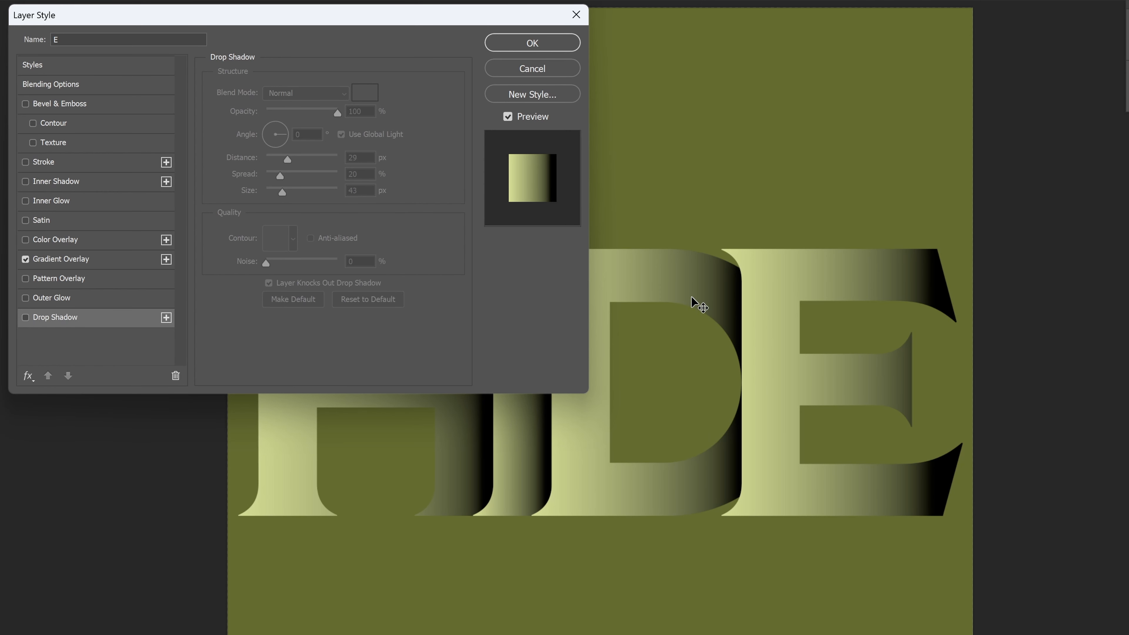
- Discard the pending layer style changes on the E and check the overlaps between the neighbouring letters
left_click(543, 71)
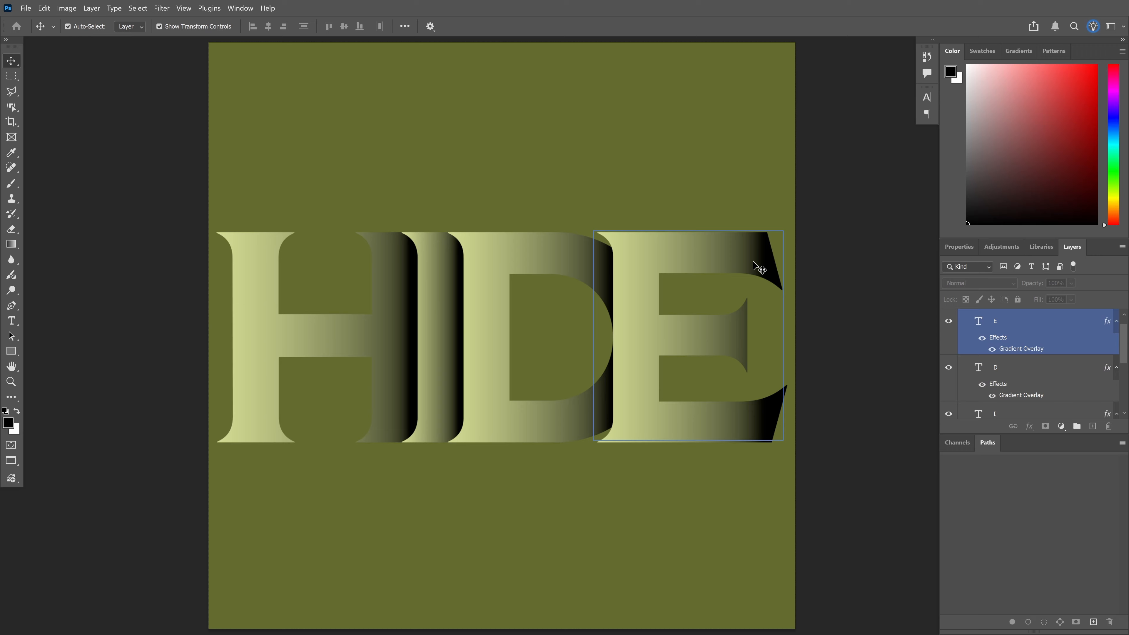
left_click(597, 262)
left_click(426, 262)
left_click(329, 276)
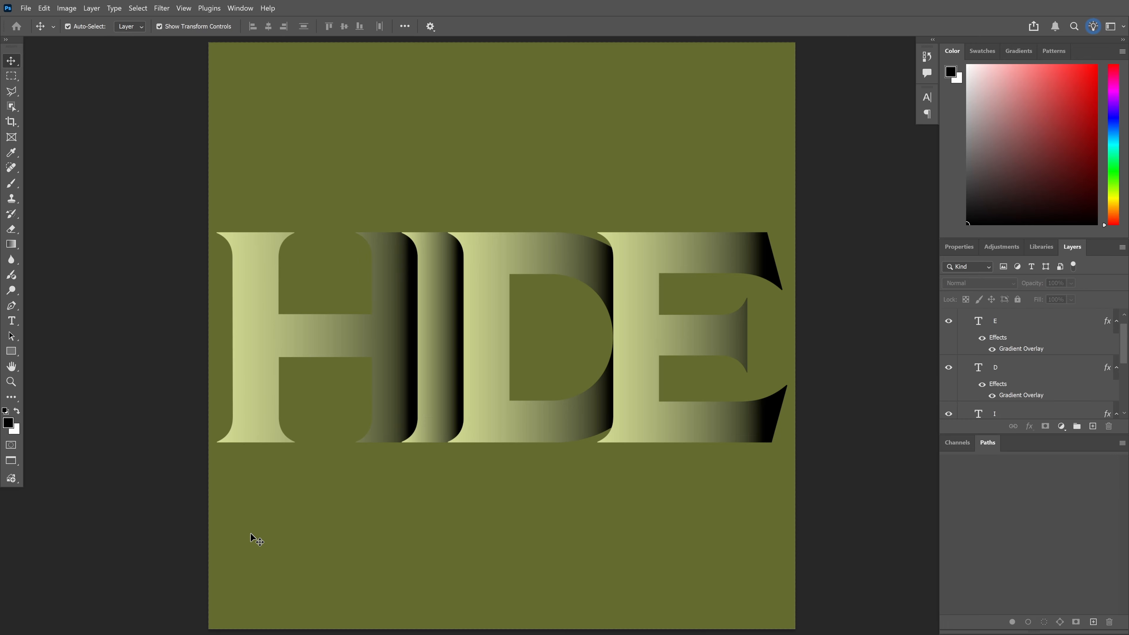
left_click(444, 429)
left_click(496, 408)
- Nudge the E six small increments to the right so its stem just clears the D's outer curve, and deselect it
left_click(607, 270)
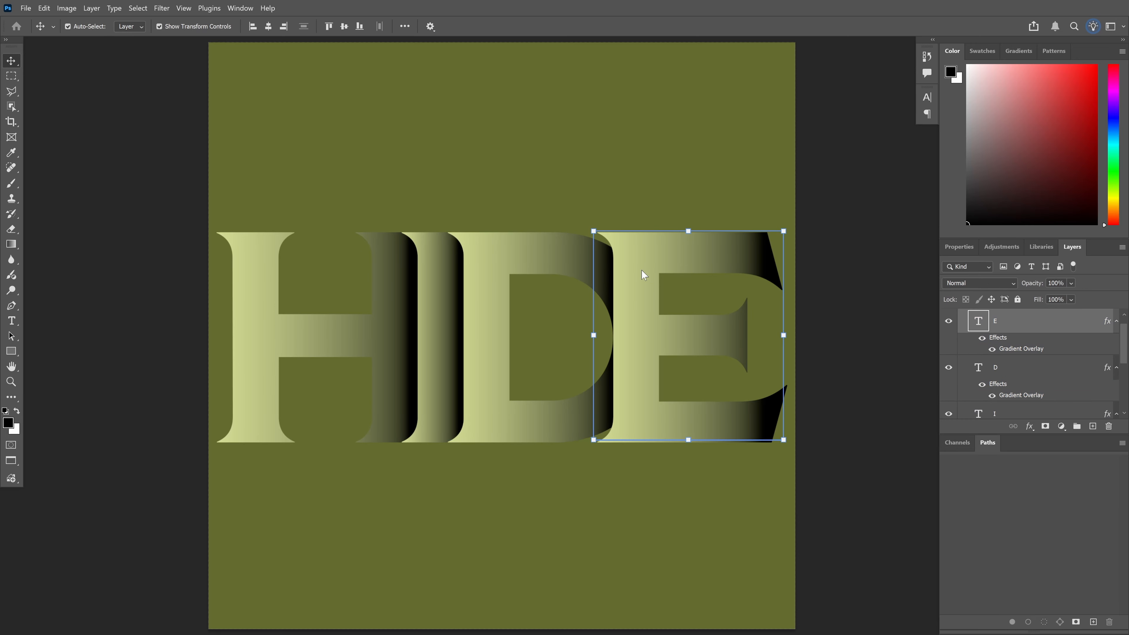
key("Right")
key("Right")
key("Right")
key("Right")
key("Right")
key("Right")
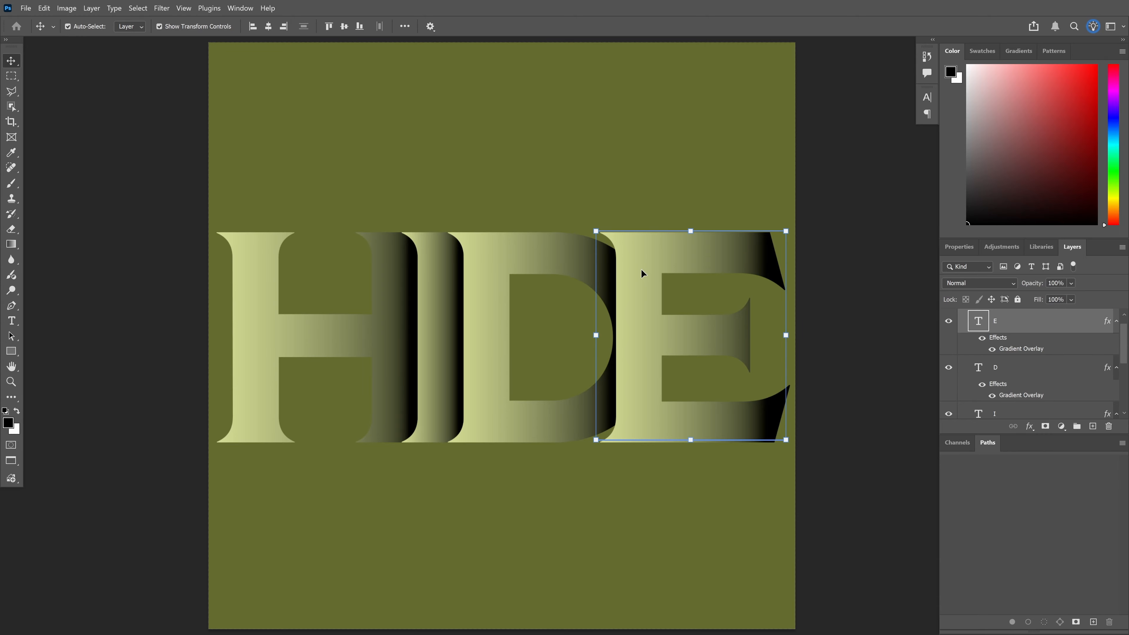
left_click(462, 493)
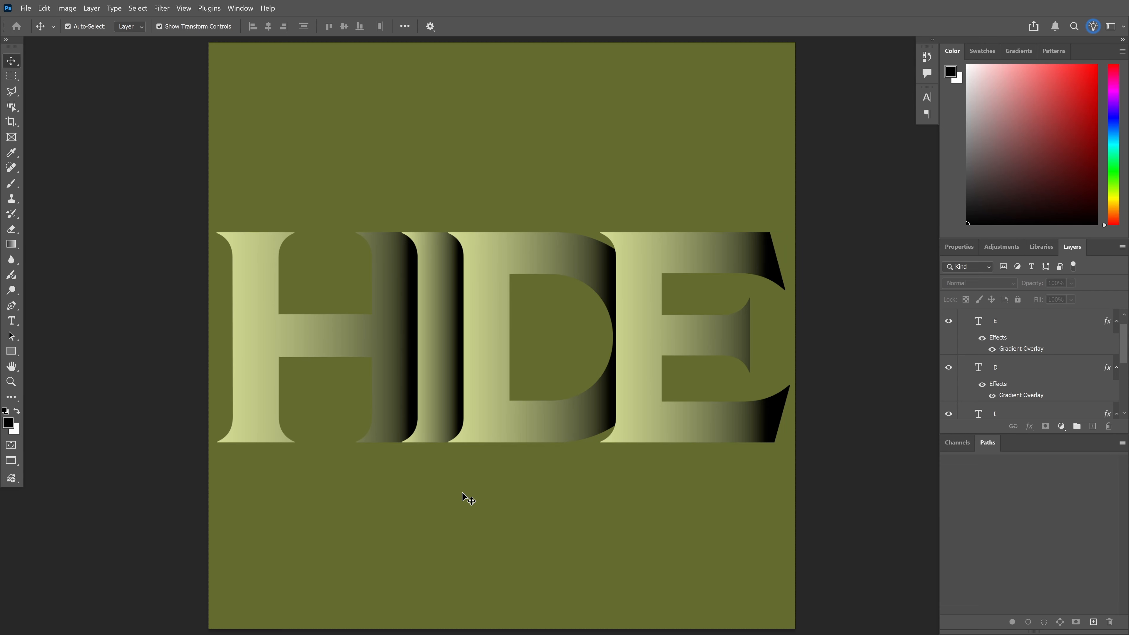
- Preview the HIDE artwork in full-screen mode on a black surround, slightly enlarged
left_click(676, 418)
left_click(561, 465)
left_click(1021, 414)
left_click(861, 331)
key("f")
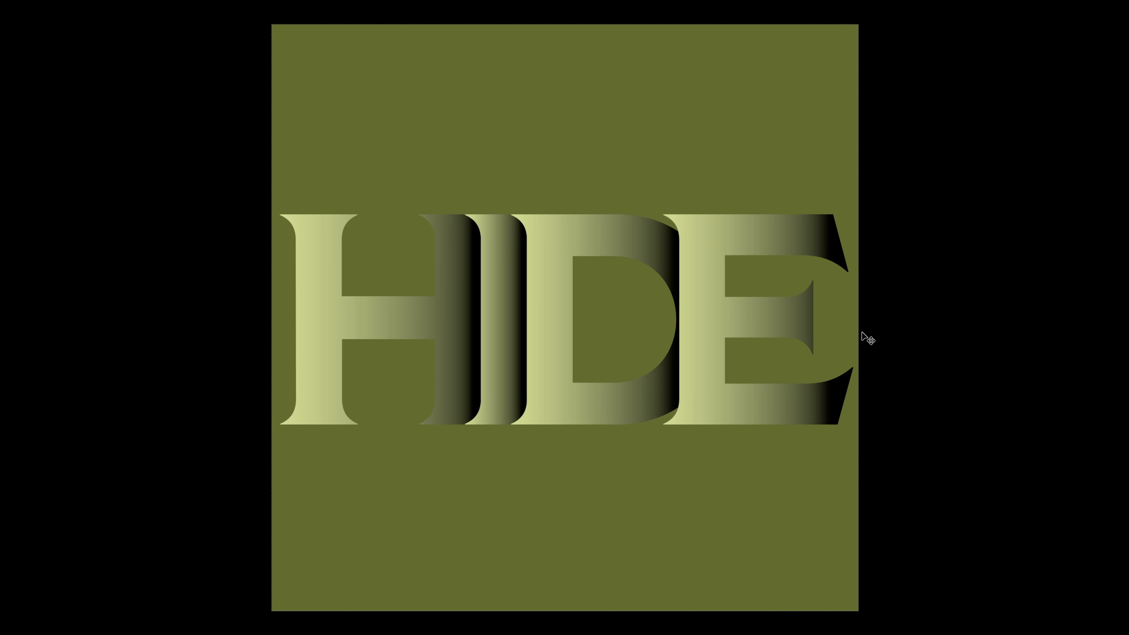
key("Tab")
key("Tab")
scroll(861, 332, "up", 1)
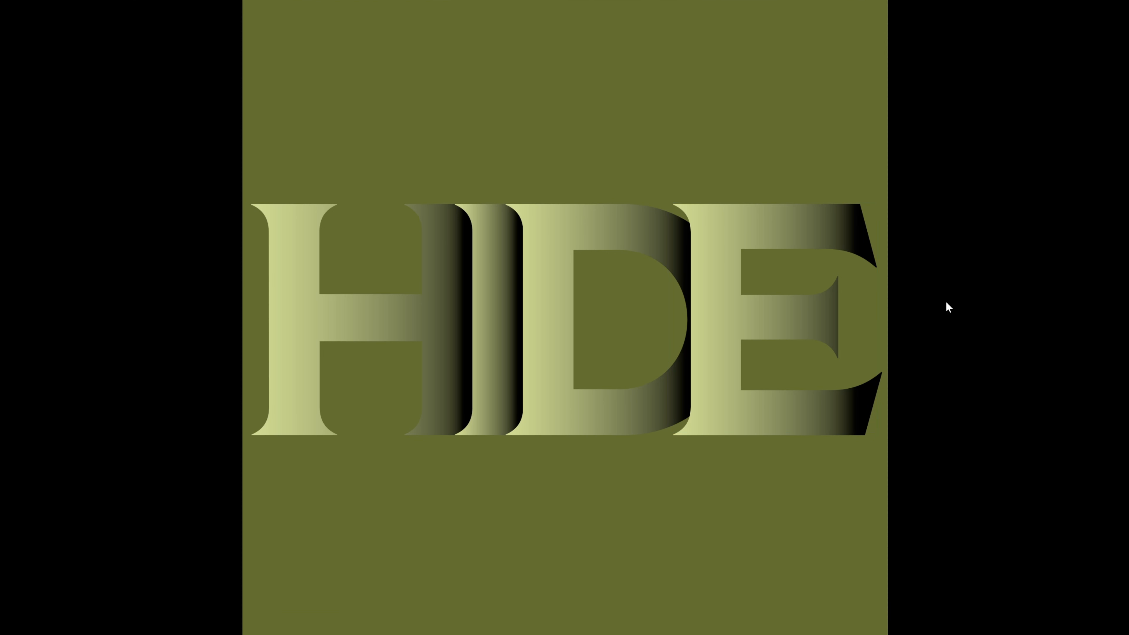